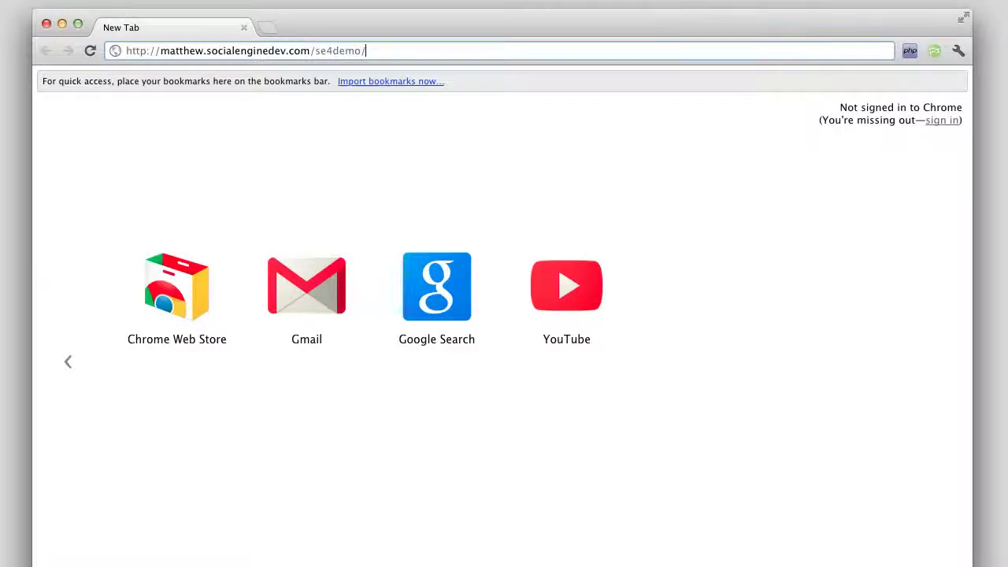
# Load the se4demo site address in Chrome, reaching the SocialEngine installer
pyautogui.press('Return')
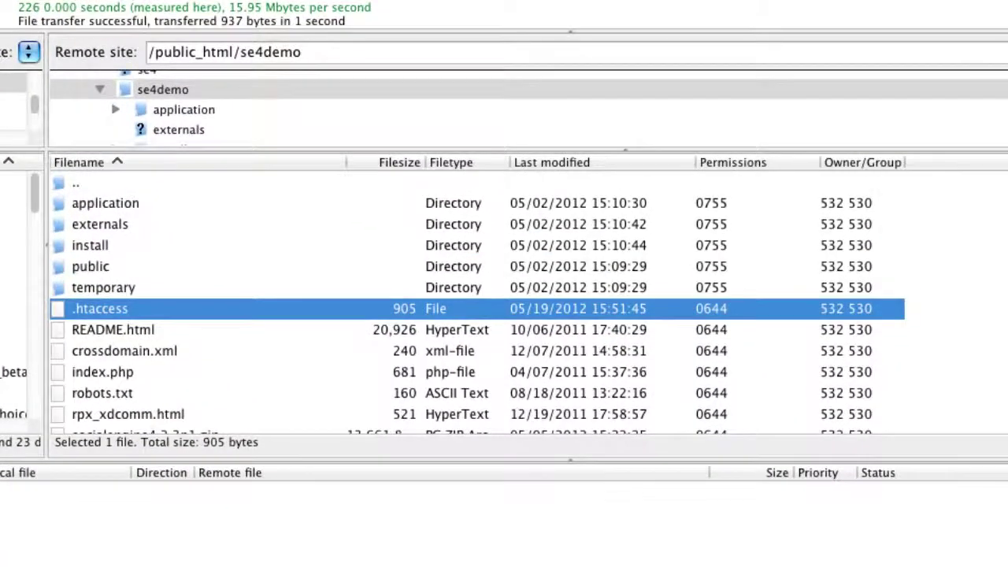
# Open a fresh copy of the se4demo .htaccess file for editing in TextEdit
pyautogui.rightClick(145, 313)
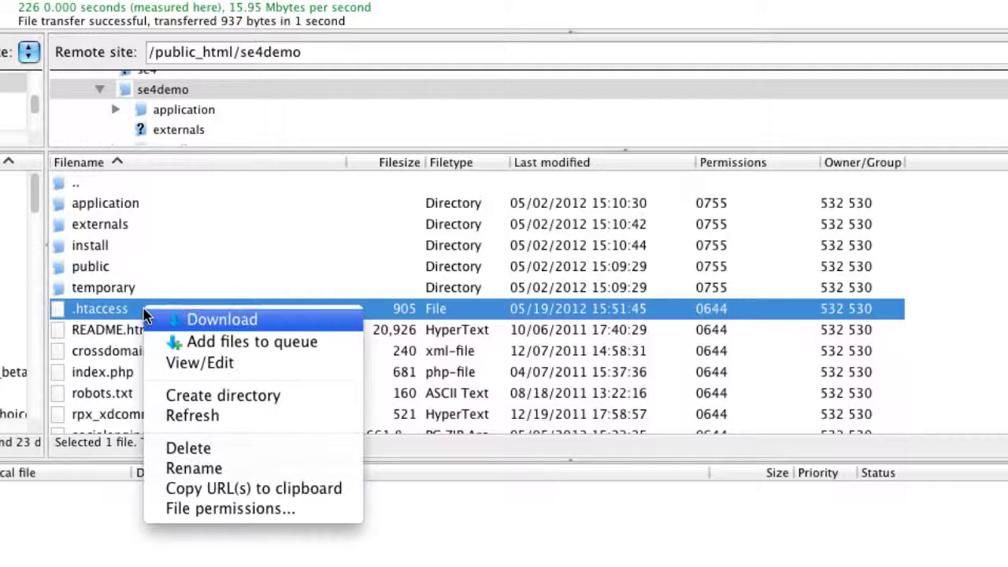
pyautogui.click(219, 369)
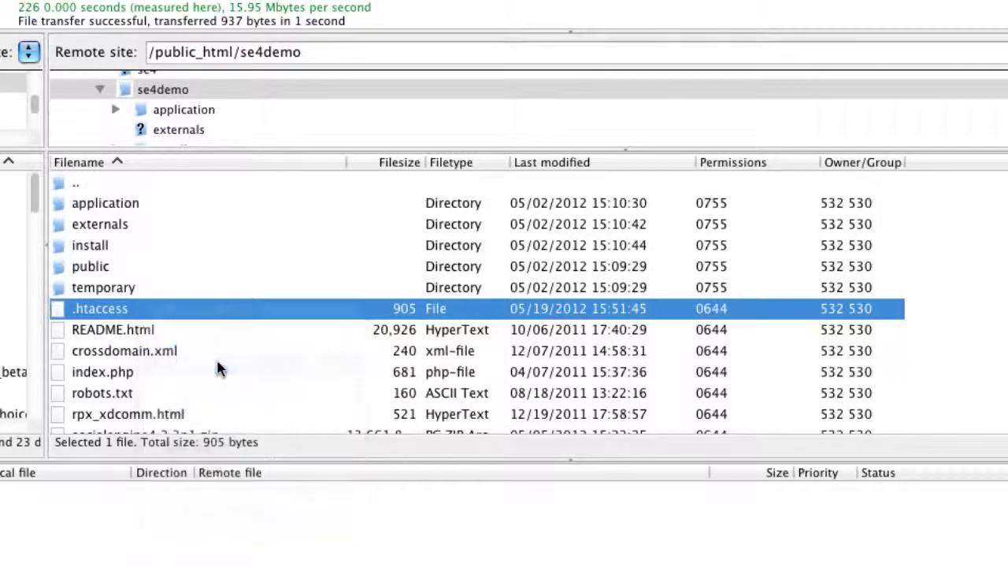
pyautogui.click(453, 341)
pyautogui.click(583, 365)
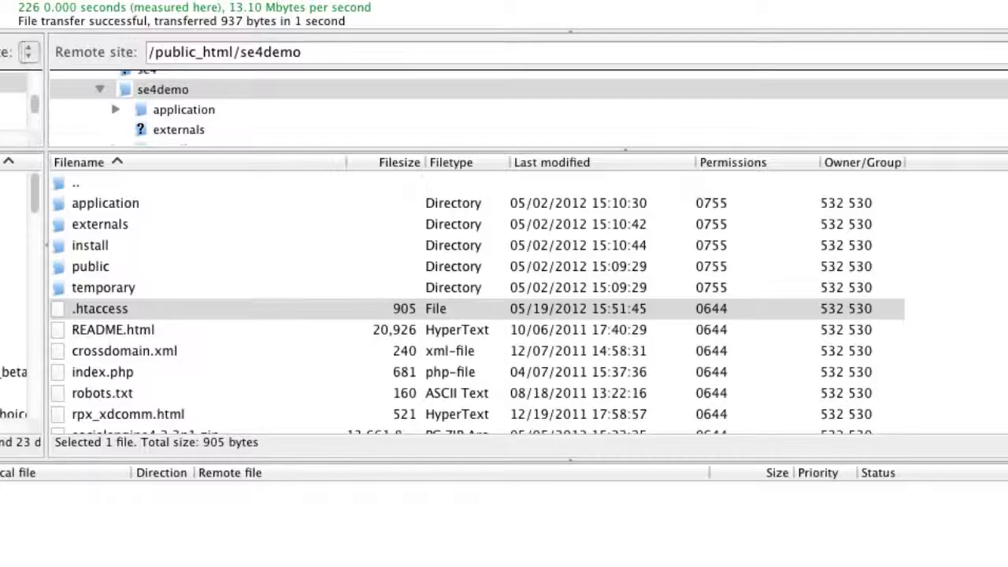
pyautogui.moveTo(945, 15); pyautogui.dragTo(130, 0)
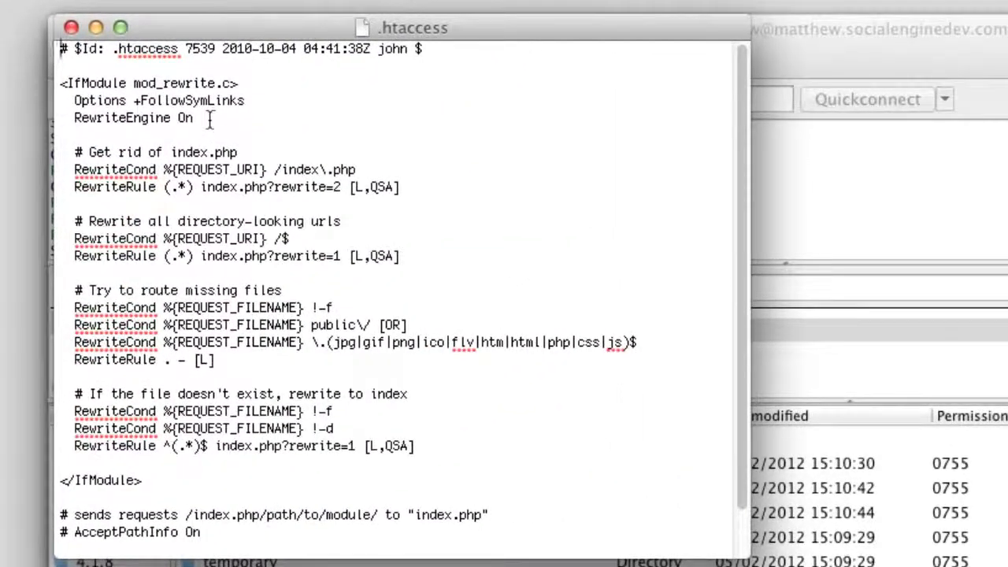
# Add the line 'RewriteBase /se4demo/' below 'RewriteEngine On'
pyautogui.click(289, 115)
pyautogui.press('Return')
pyautogui.write('Rewrt')
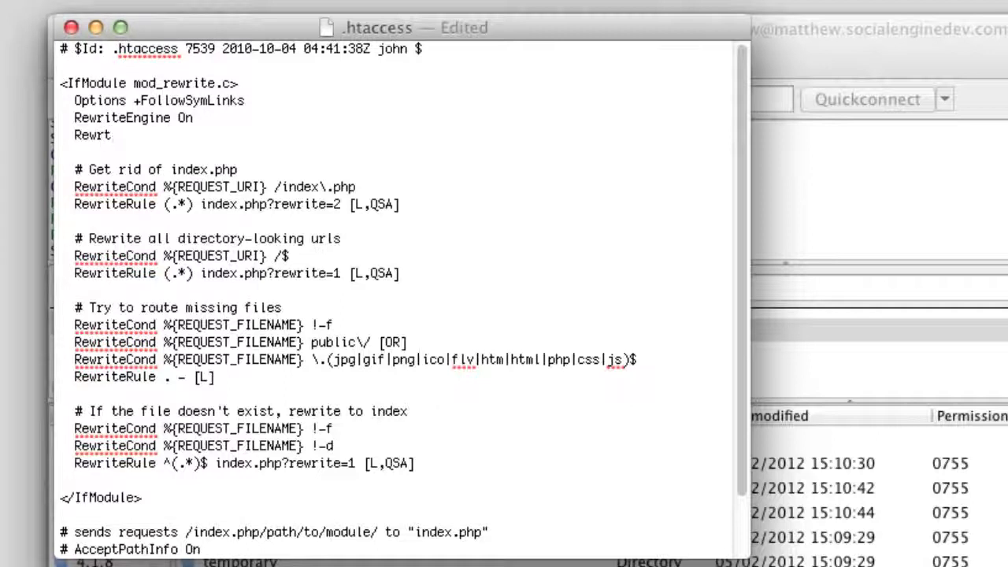
pyautogui.press('BackSpace')
pyautogui.write('iteBase ')
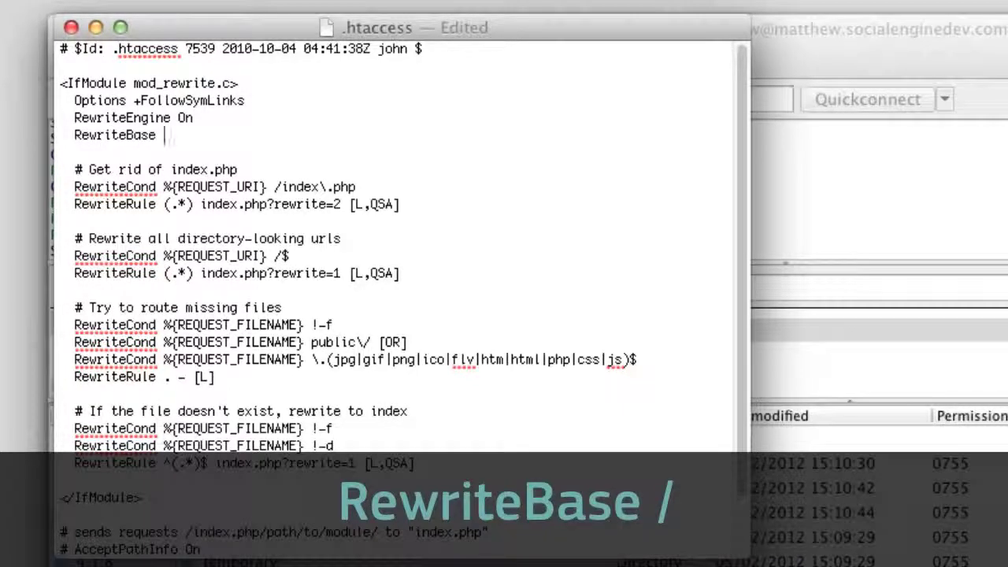
pyautogui.write('/')
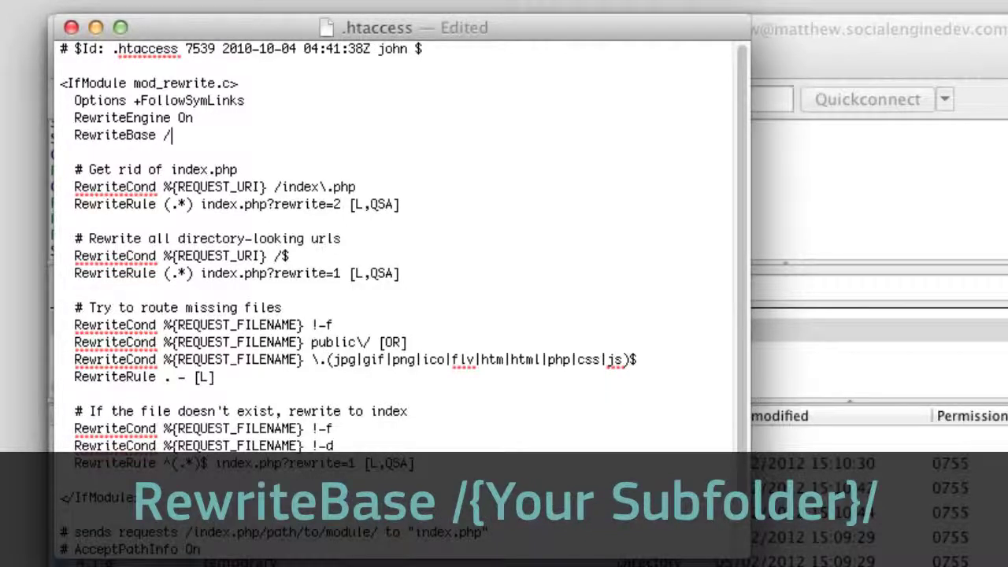
pyautogui.write('se4')
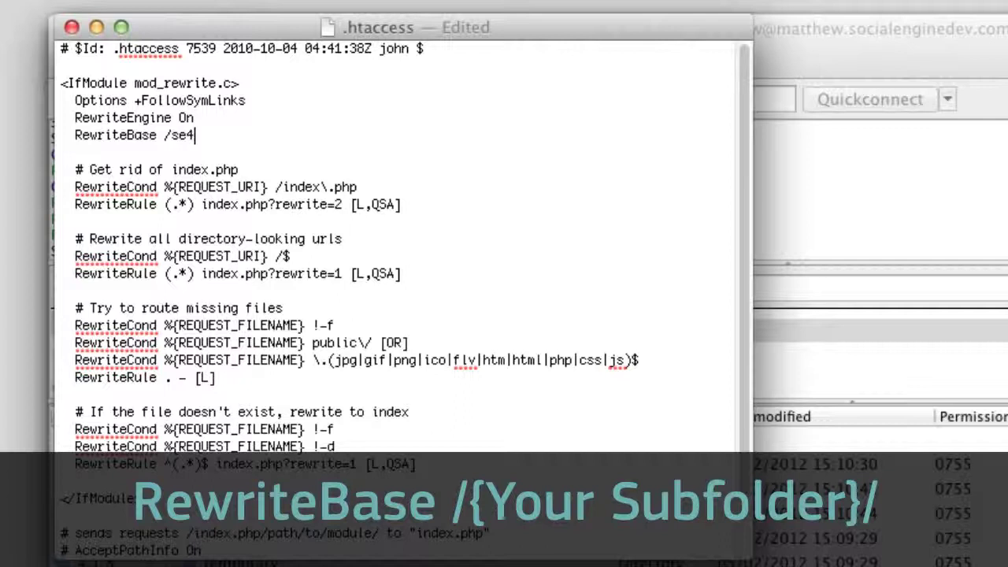
pyautogui.write('demo/')
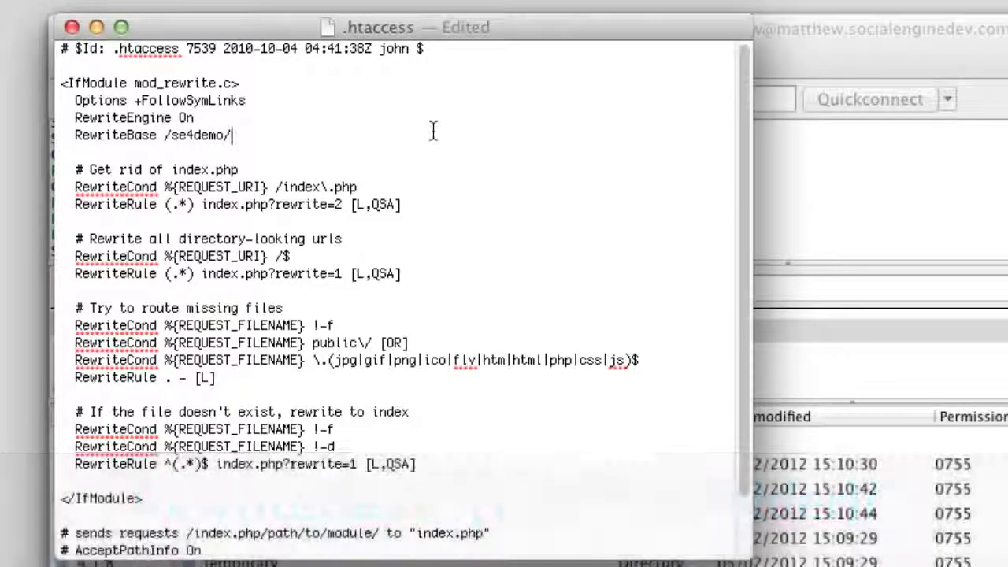
# Save the edited .htaccess and upload it back to the server
pyautogui.press('super+s')
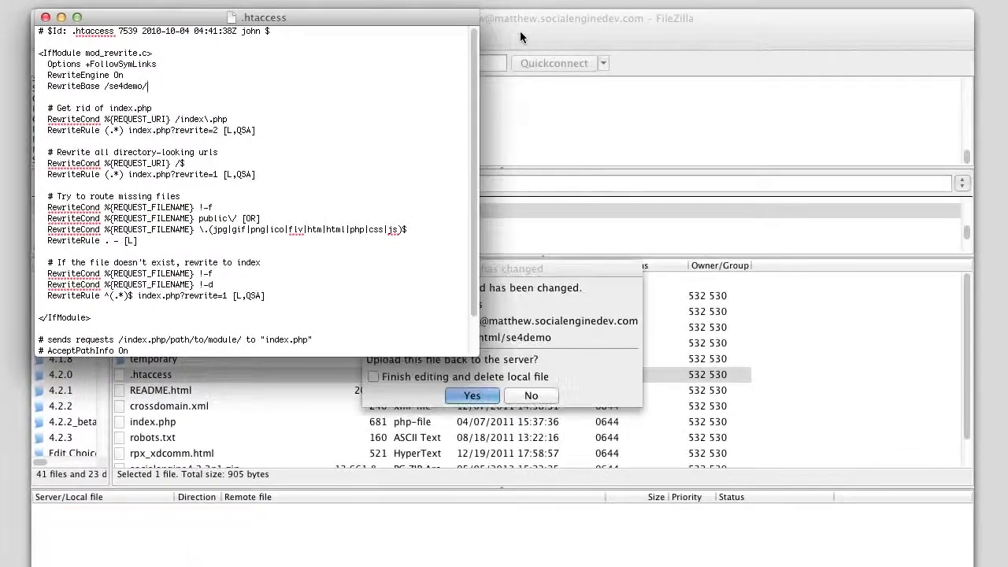
pyautogui.click(520, 31)
pyautogui.click(472, 395)
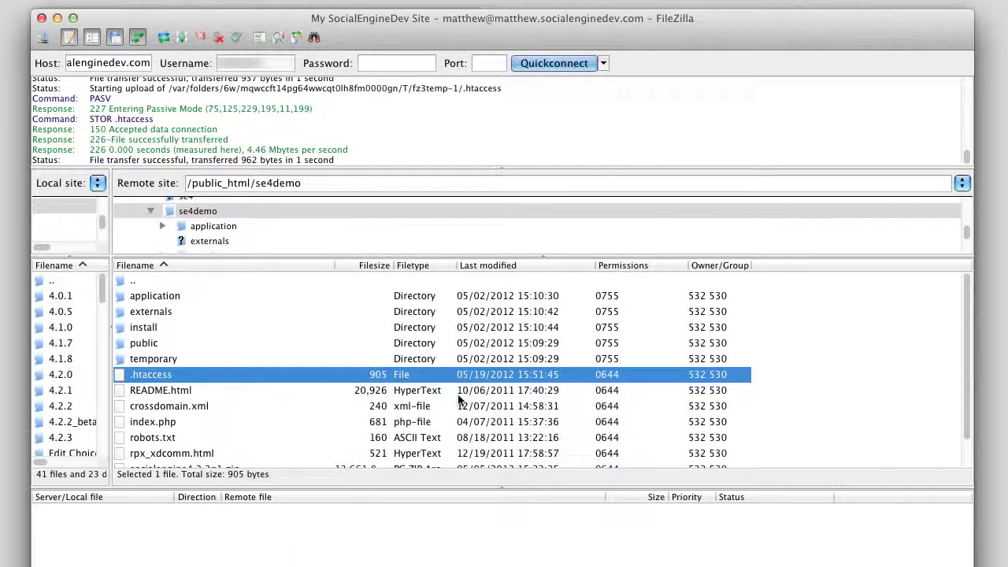
# Open a fresh copy of the install folder's .htaccess for editing
pyautogui.doubleClick(122, 329)
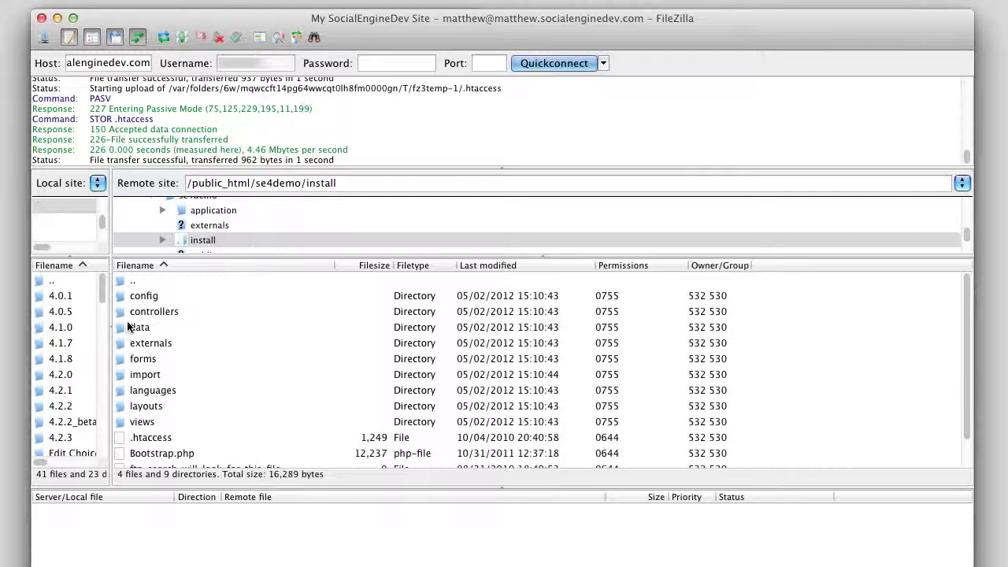
pyautogui.scroll(-2, 156, 414)
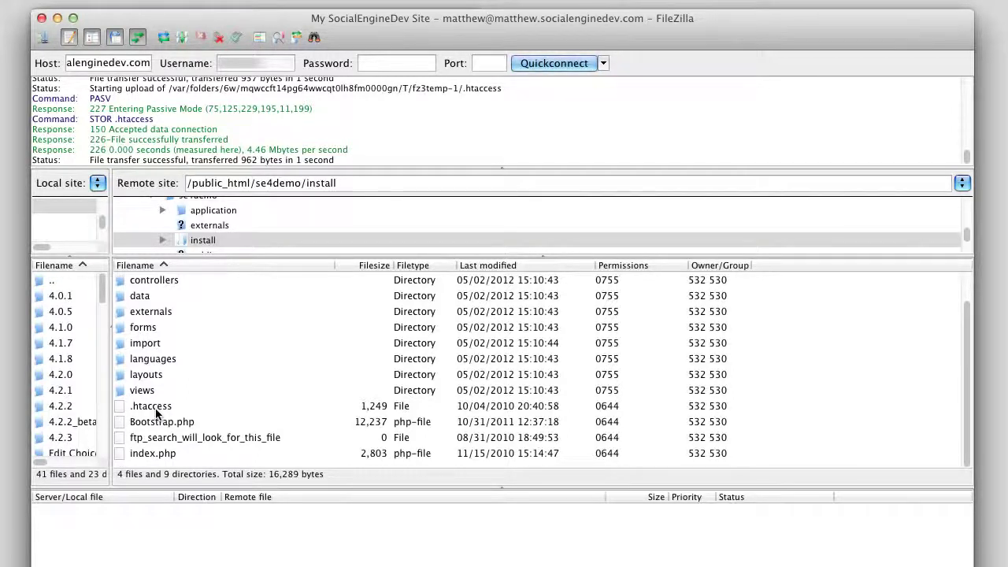
pyautogui.click(156, 413)
pyautogui.rightClick(157, 409)
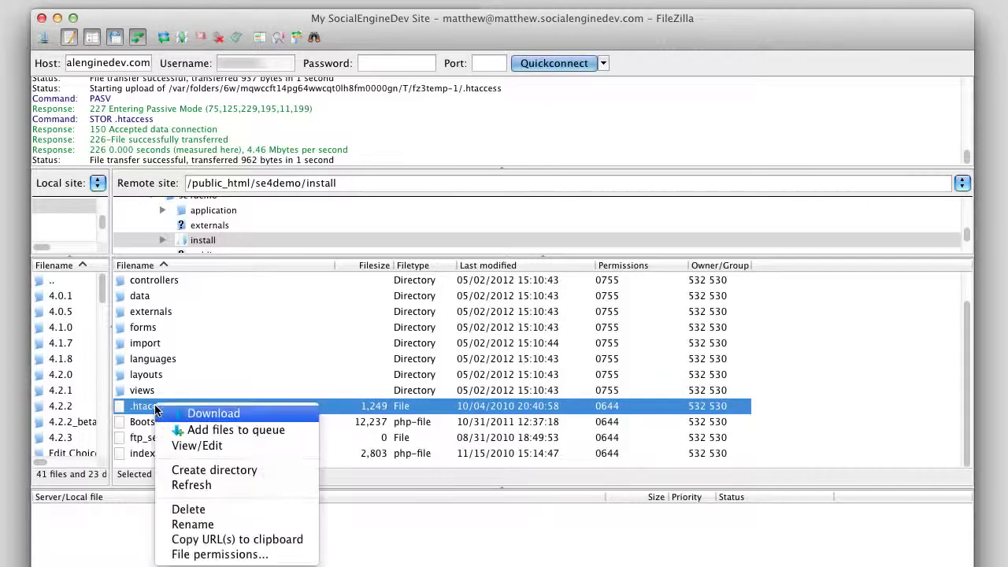
pyautogui.click(199, 446)
pyautogui.click(417, 400)
pyautogui.click(515, 419)
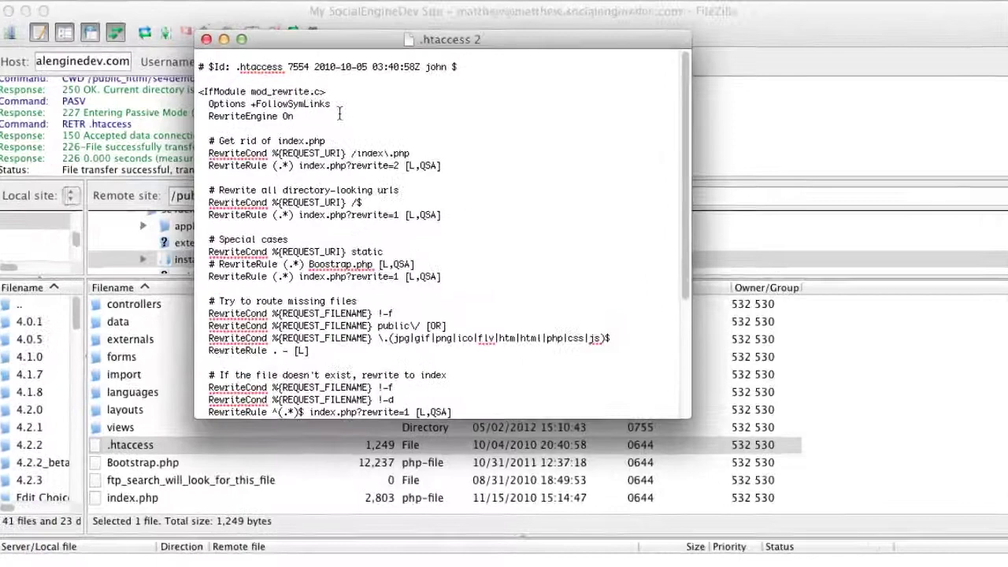
# Add 'RewriteBase /se4demo/install/' below 'RewriteEngine On' in the install .htaccess
pyautogui.click(298, 115)
pyautogui.press('Return')
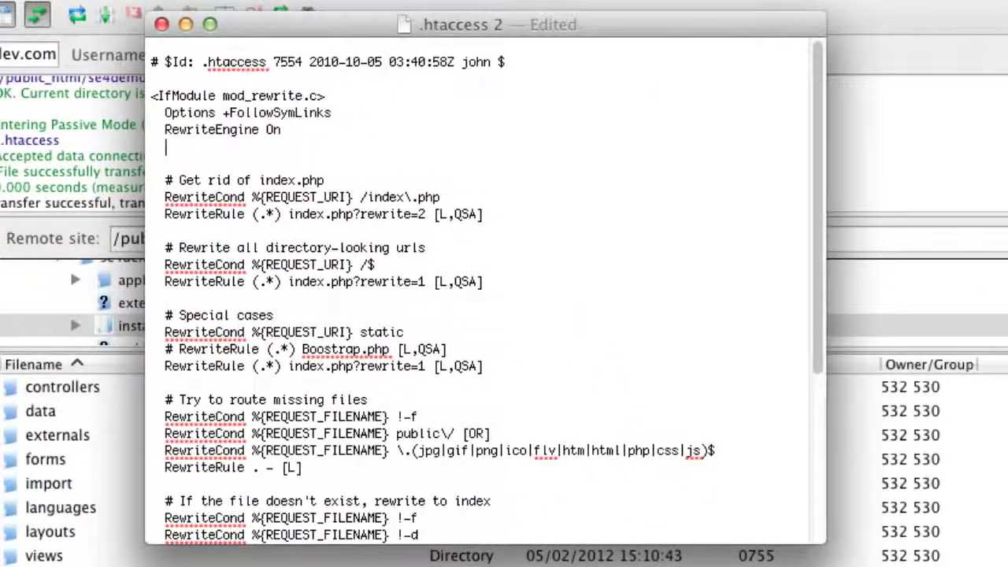
pyautogui.write('RewriteBase')
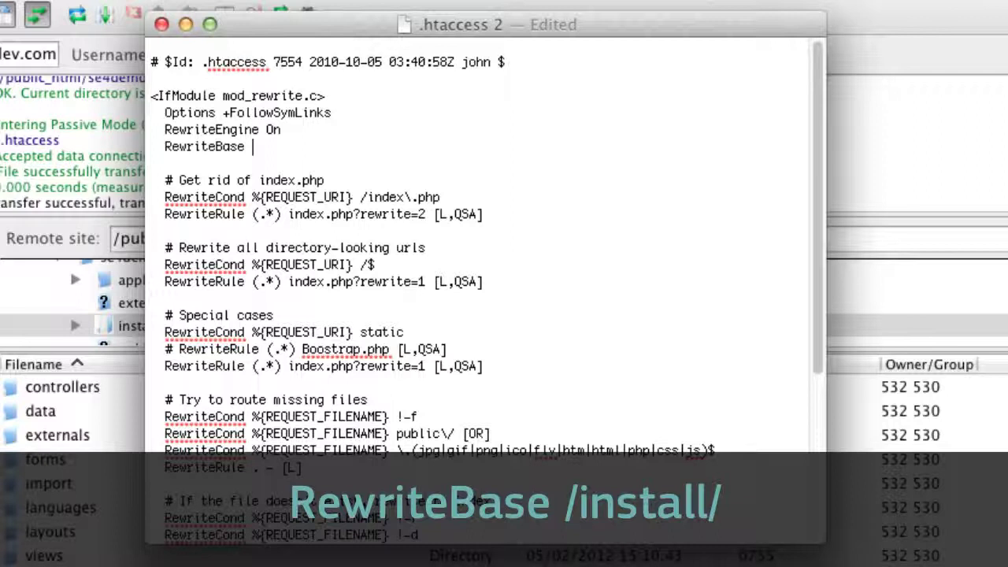
pyautogui.write('/se4')
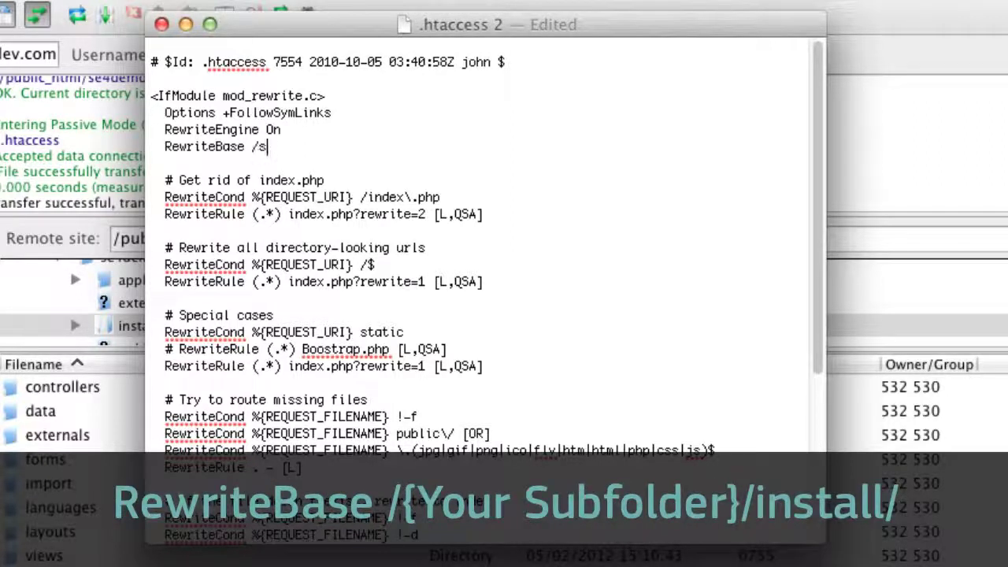
pyautogui.write('demo/install/')
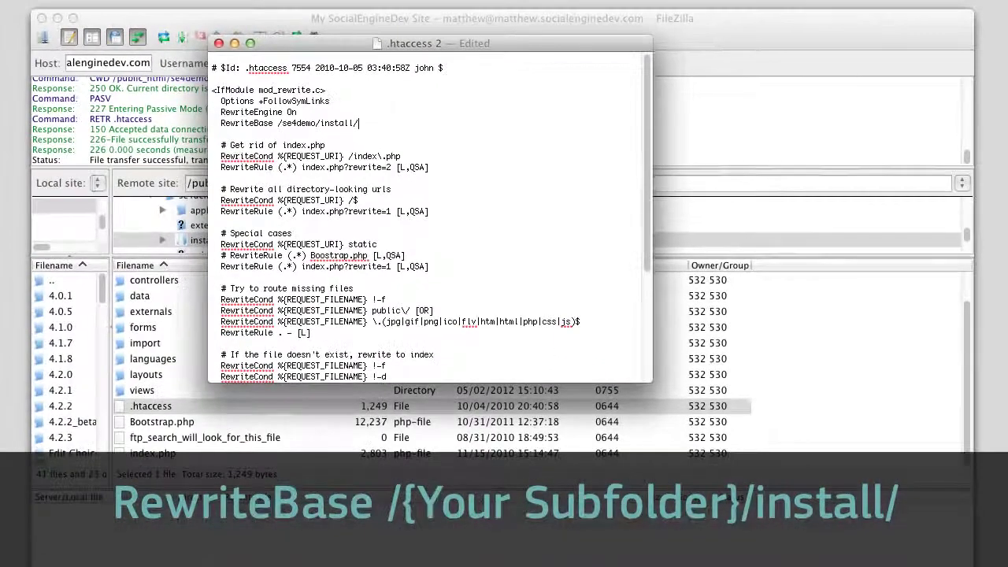
# Save the install .htaccess and upload it back to the server
pyautogui.press('super+s')
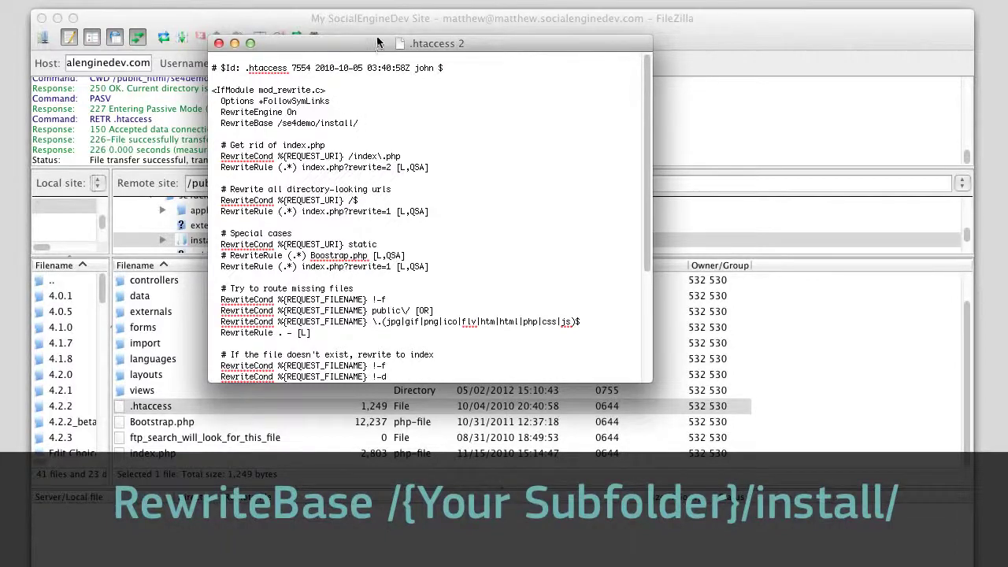
pyautogui.press('super+q')
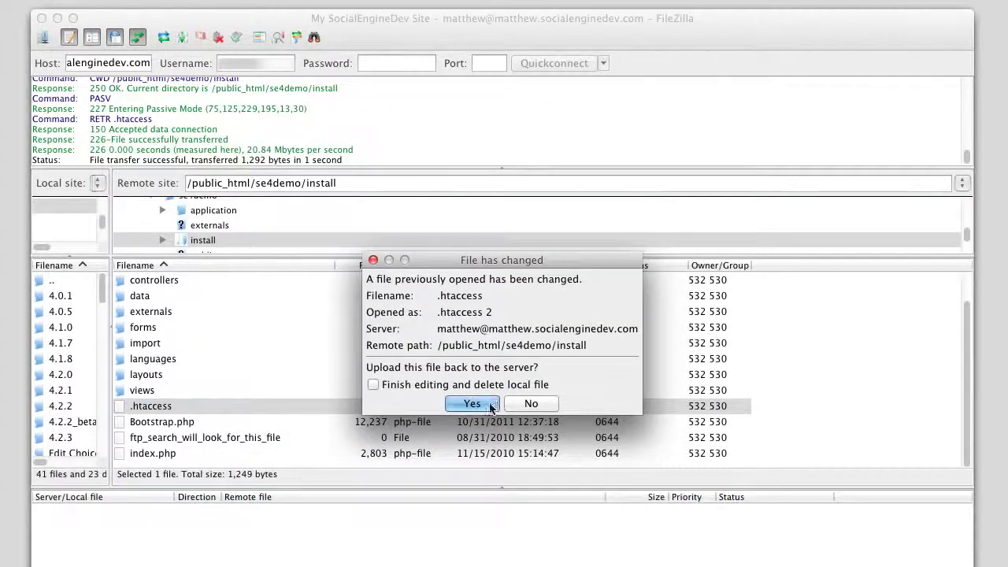
pyautogui.click(492, 406)
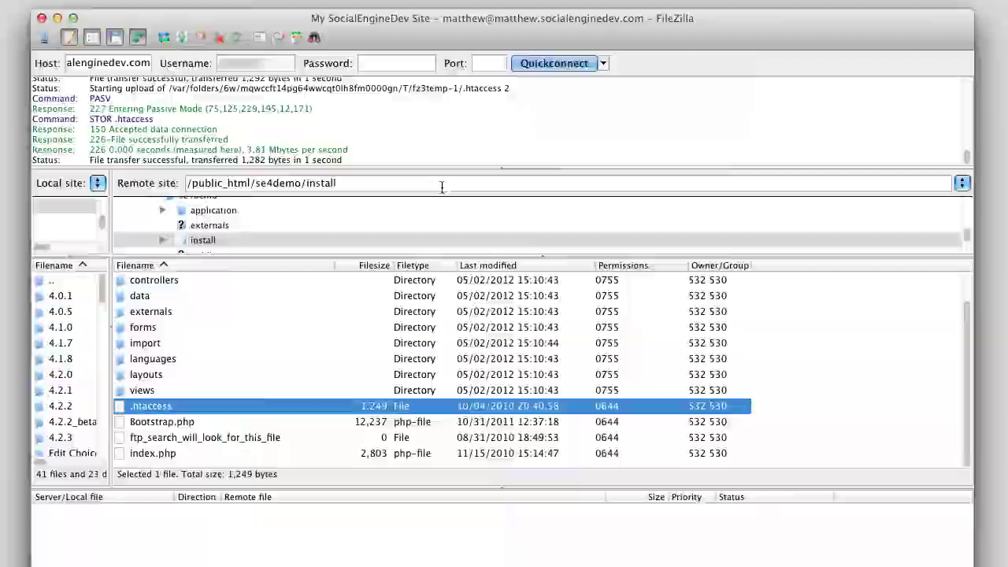
# Paste the license key into the installer and continue to the Step 2 requirements check
pyautogui.press('super+r')
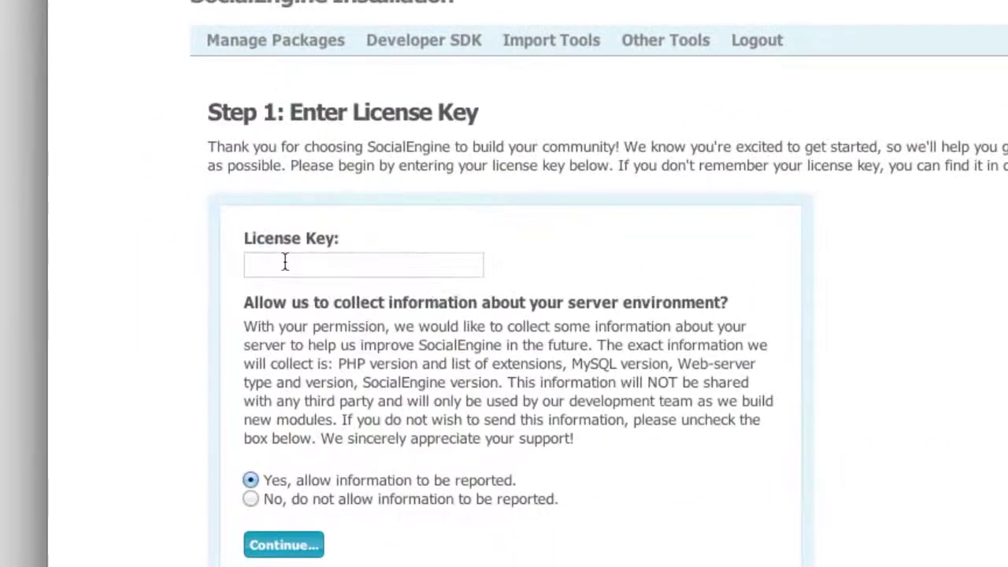
pyautogui.click(193, 362)
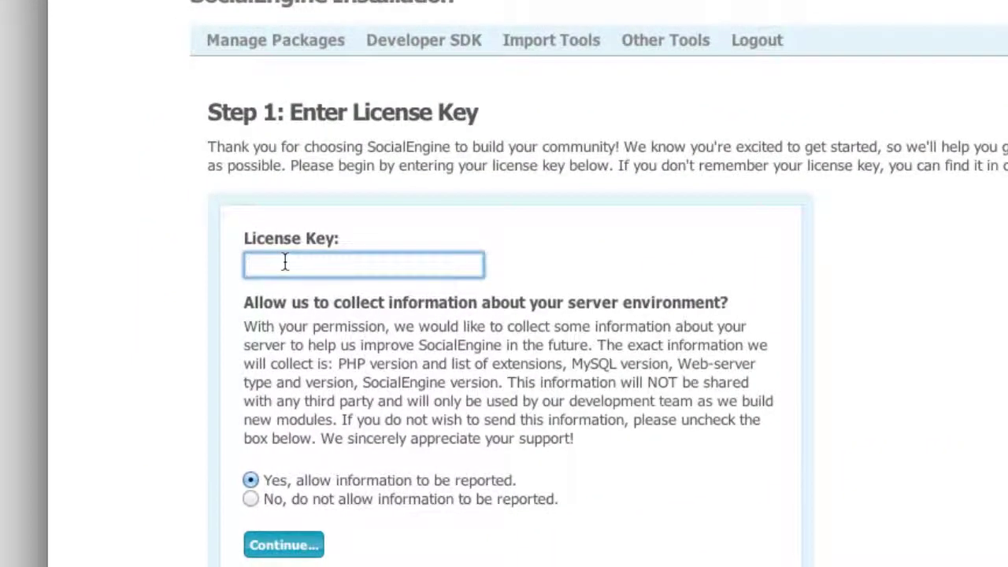
pyautogui.hotkey('ctrl', 'v')
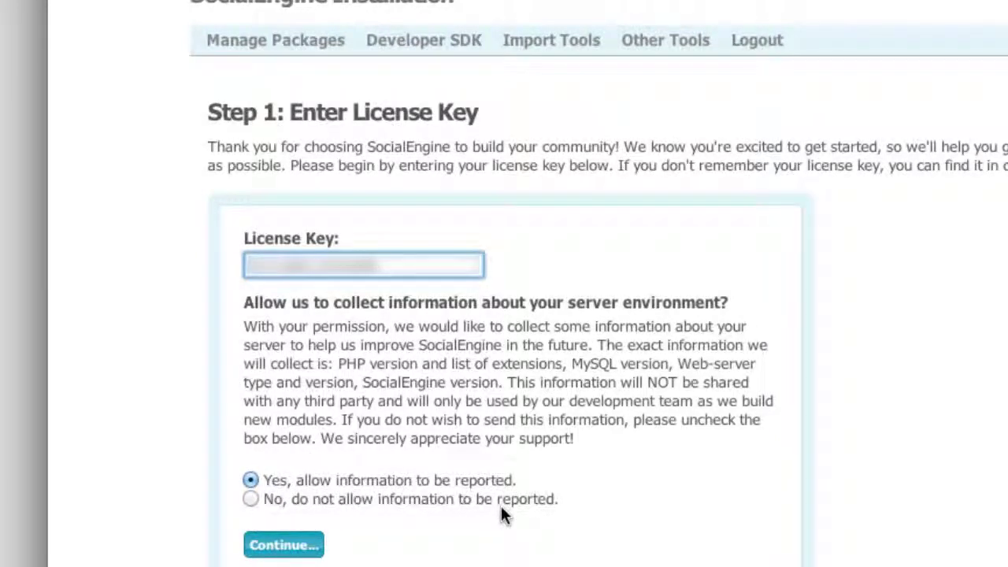
pyautogui.click(280, 550)
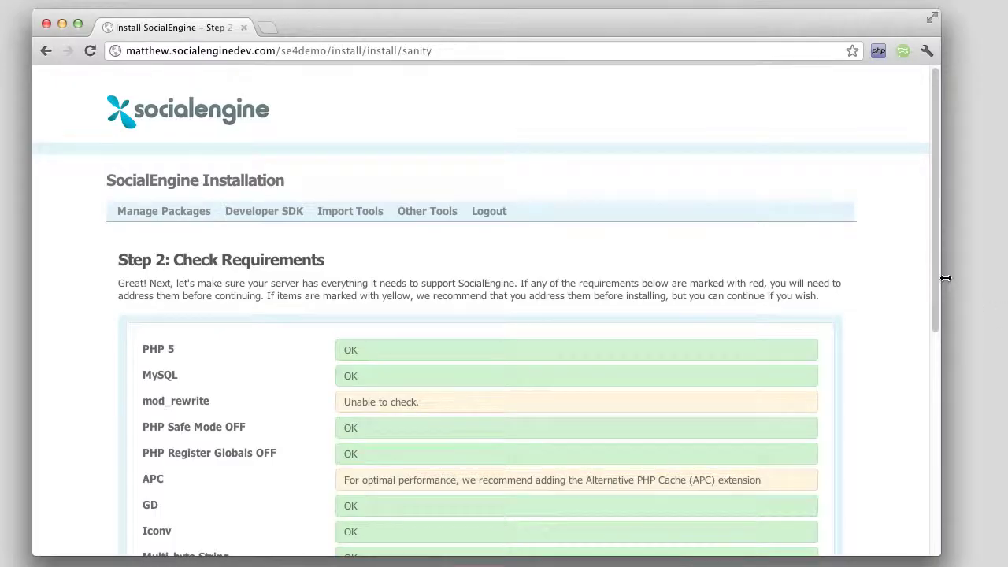
pyautogui.moveTo(937, 275); pyautogui.dragTo(946, 406)
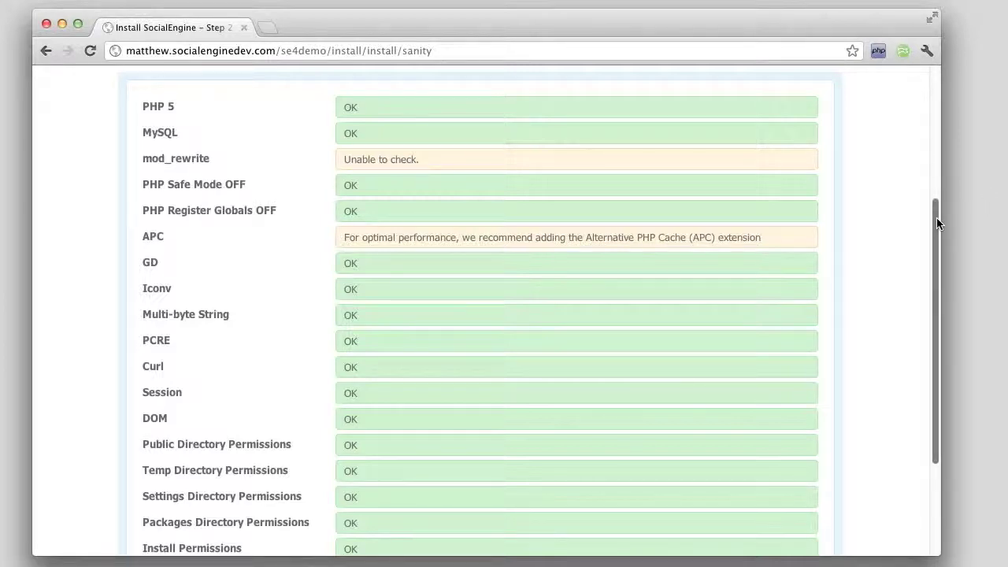
# Scroll through the Step 2 requirements to confirm all directory permission rows show OK
pyautogui.scroll(-5, 848, 340)
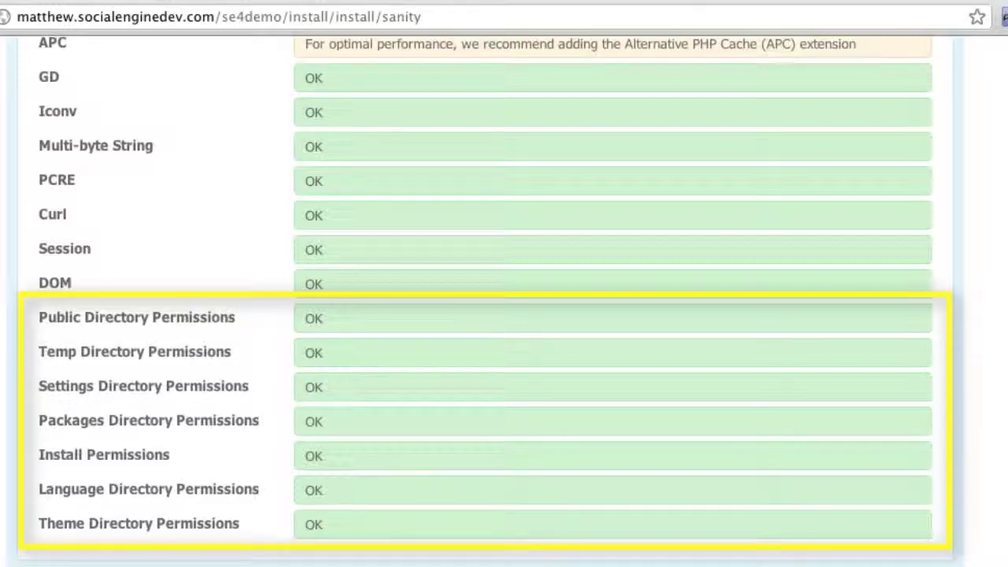
pyautogui.scroll(5, 326, 118)
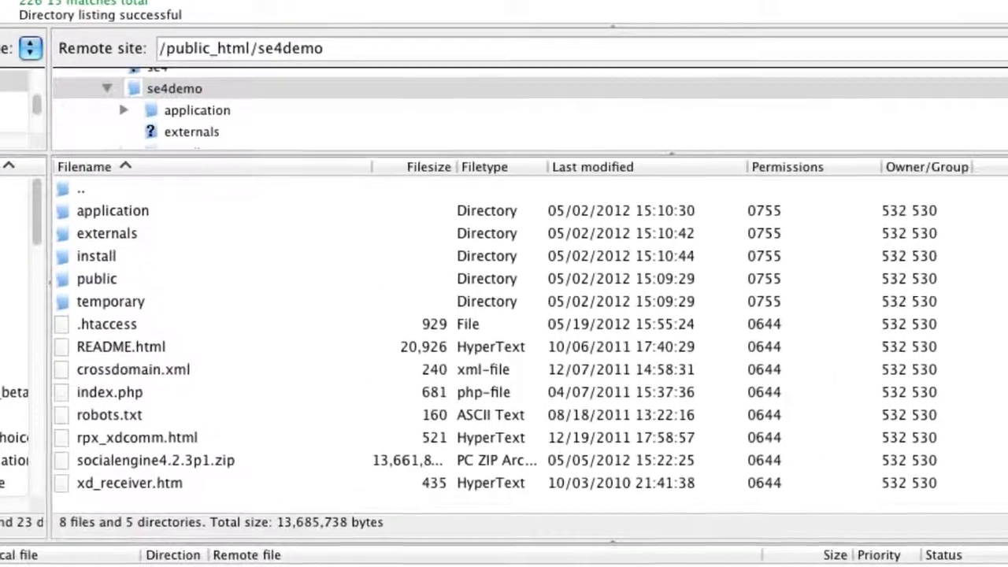
# Give application's languages, packages, settings and themes folders permission 777, recursing into subdirectories
pyautogui.doubleClick(63, 208)
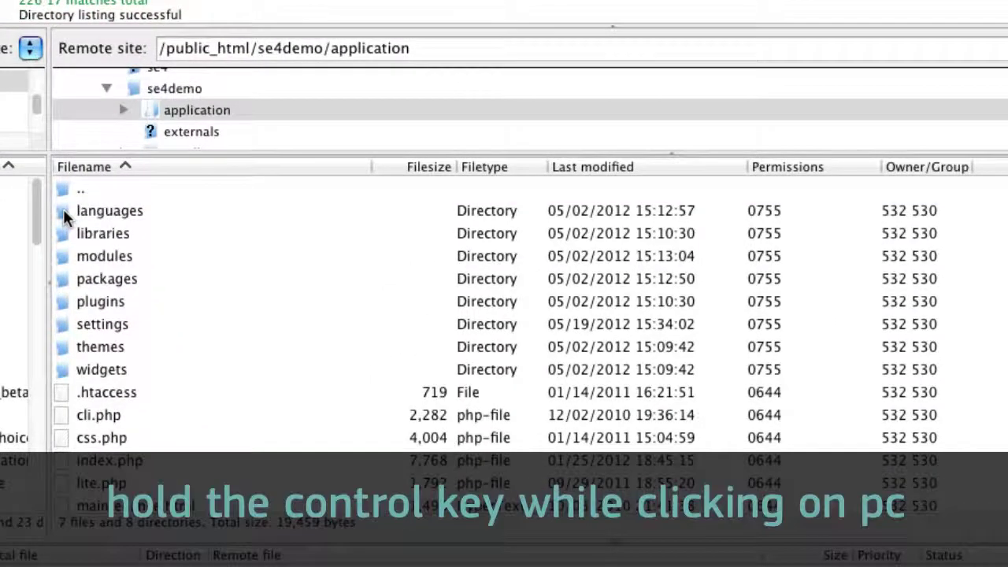
pyautogui.click(63, 209)
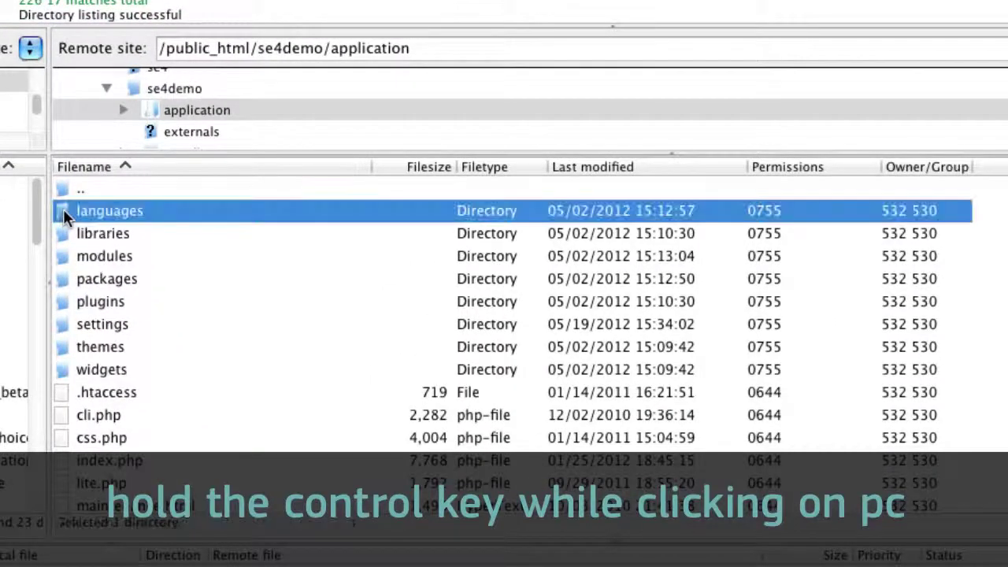
pyautogui.keyDown('super'); pyautogui.click(65, 278); pyautogui.keyUp('super')
pyautogui.keyDown('super'); pyautogui.click(61, 325); pyautogui.keyUp('super')
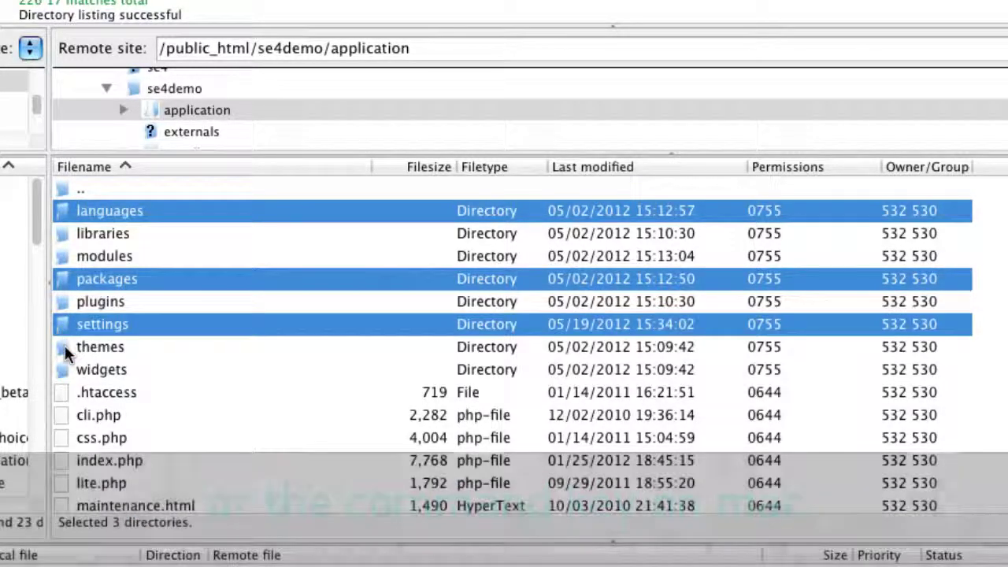
pyautogui.keyDown('super'); pyautogui.click(65, 345); pyautogui.keyUp('super')
pyautogui.rightClick(62, 329)
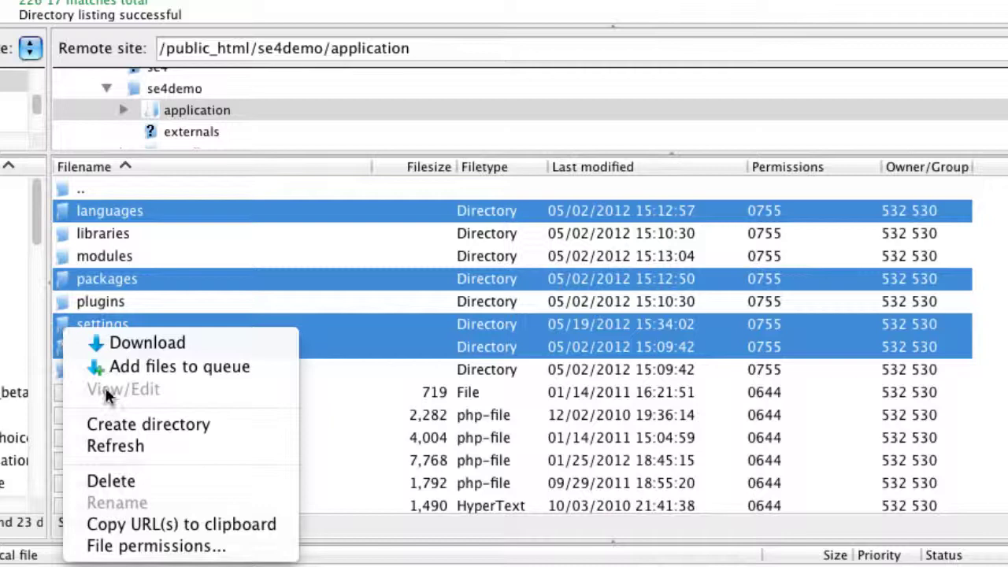
pyautogui.click(124, 551)
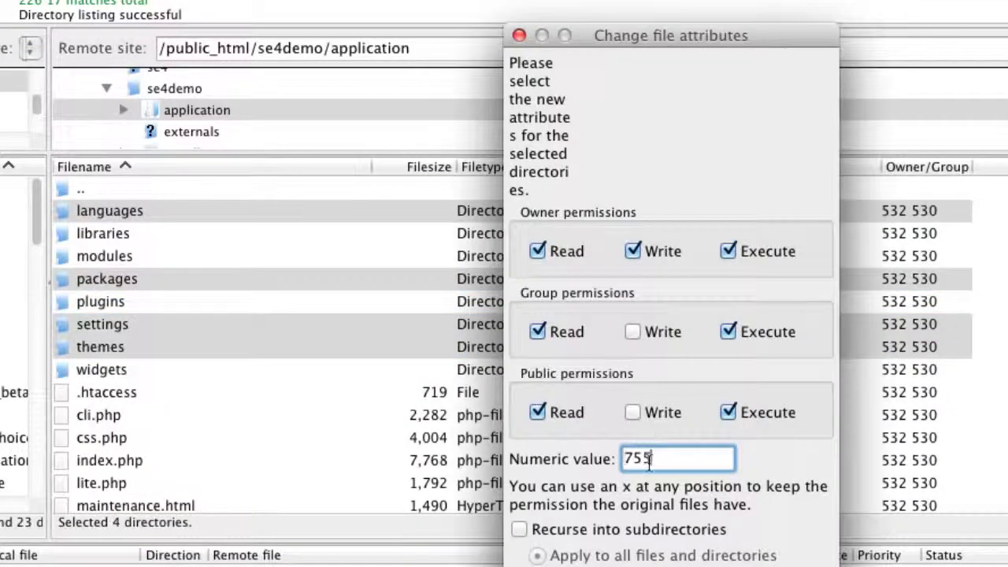
pyautogui.doubleClick(649, 460)
pyautogui.write('777')
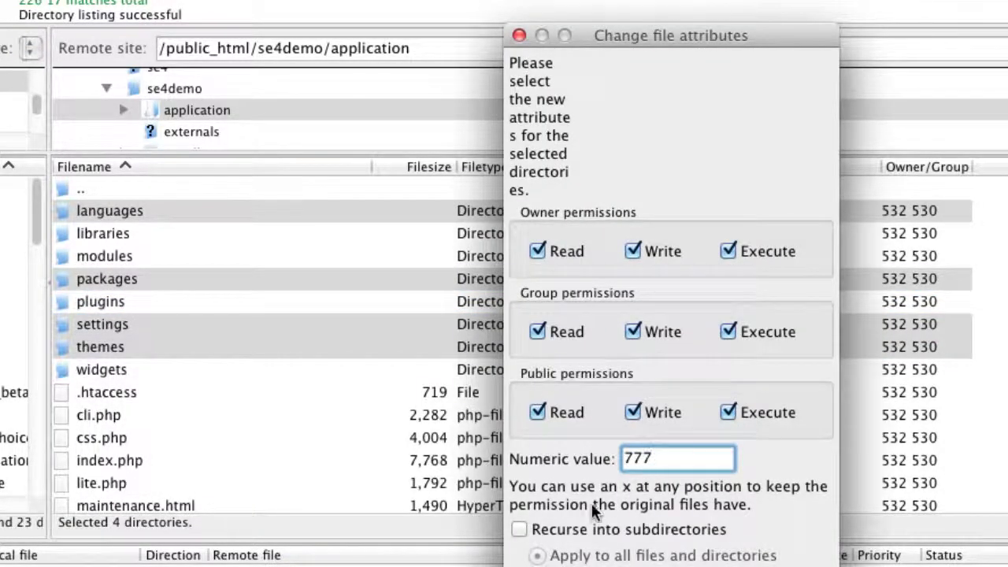
pyautogui.click(521, 529)
pyautogui.moveTo(679, 36); pyautogui.dragTo(699, 0)
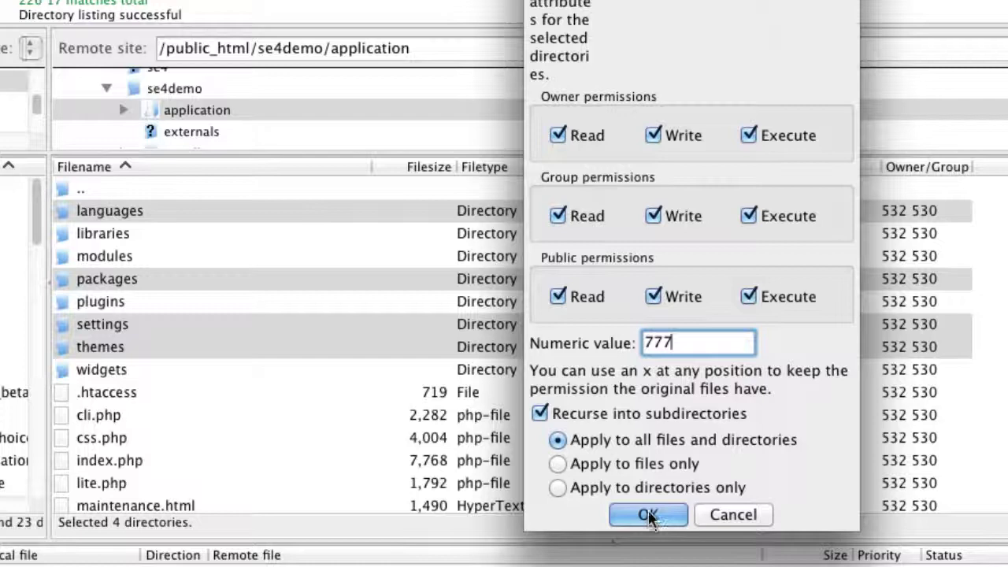
# Apply 777 to the four folders, then set install/config to 777 recursively
pyautogui.click(741, 513)
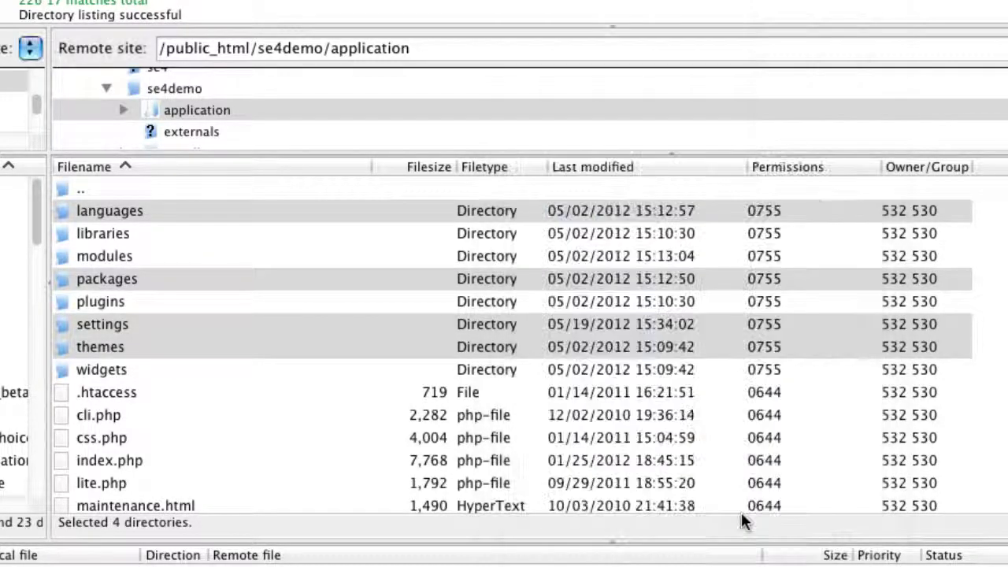
pyautogui.doubleClick(86, 189)
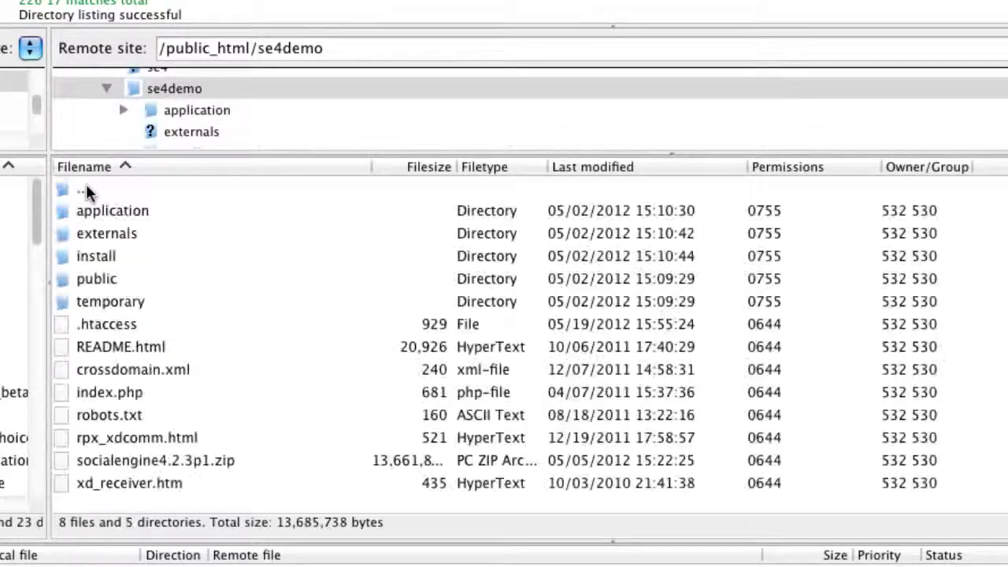
pyautogui.doubleClick(91, 256)
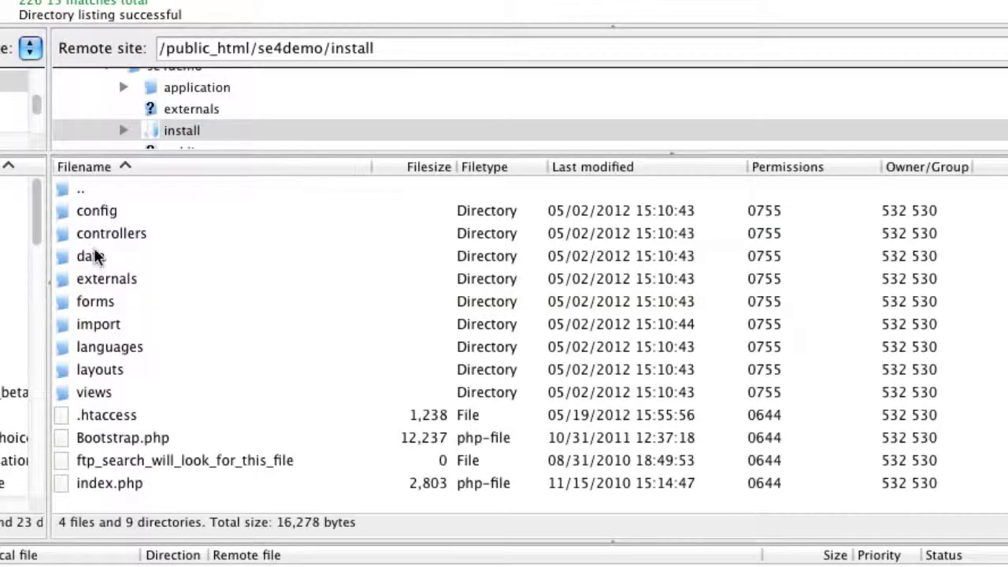
pyautogui.click(83, 207)
pyautogui.rightClick(61, 209)
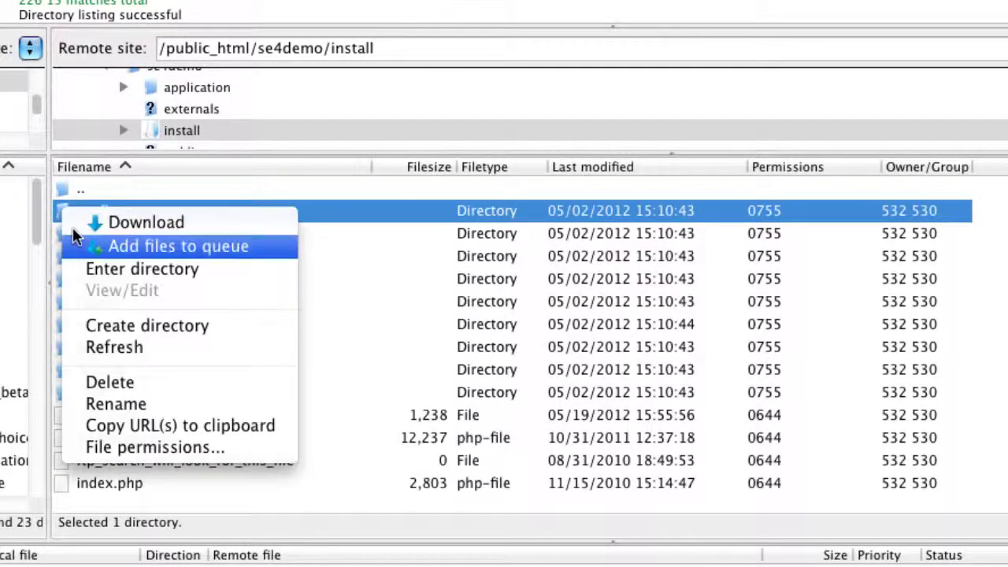
pyautogui.click(138, 454)
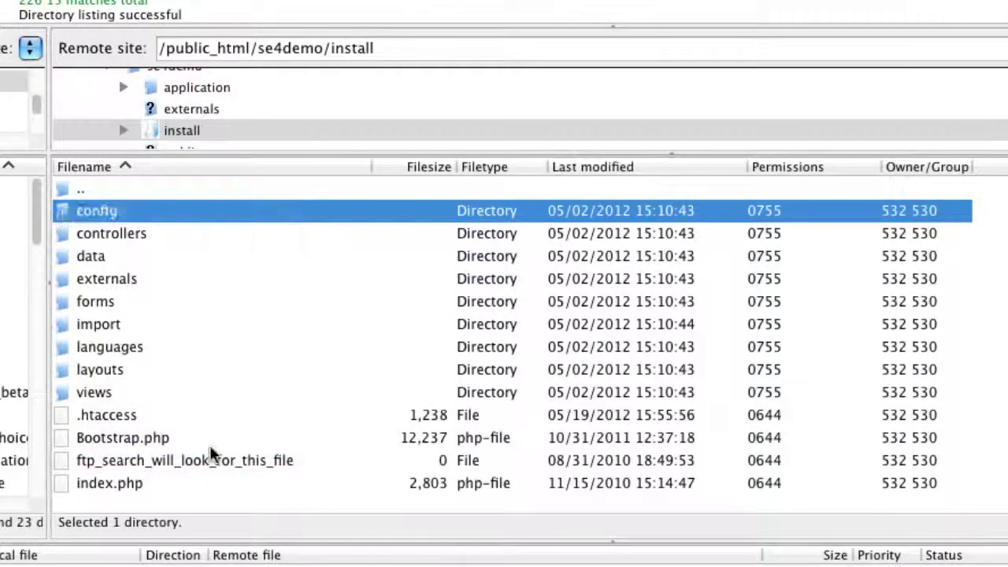
pyautogui.moveTo(626, 57); pyautogui.dragTo(646, 0)
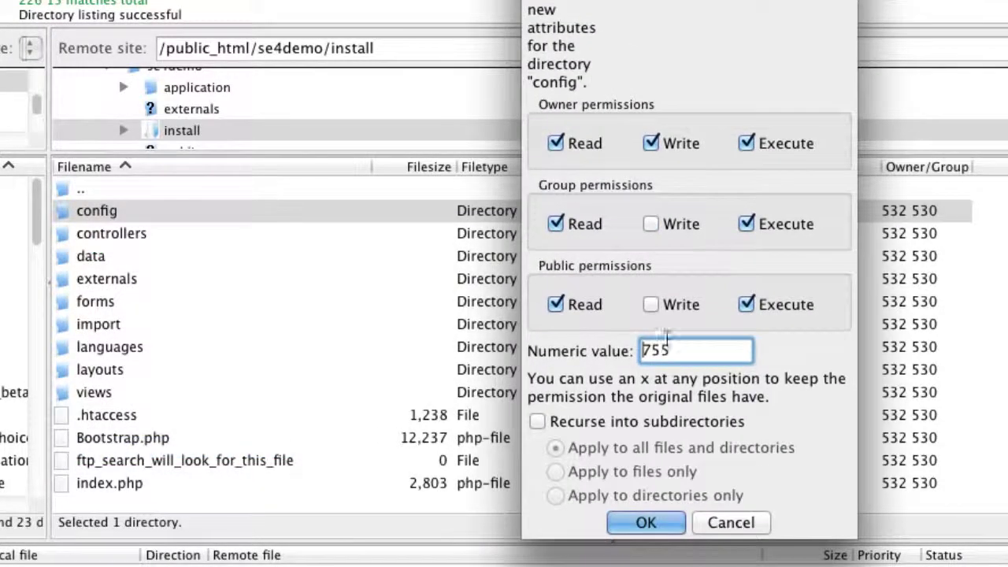
pyautogui.doubleClick(658, 351)
pyautogui.write('777')
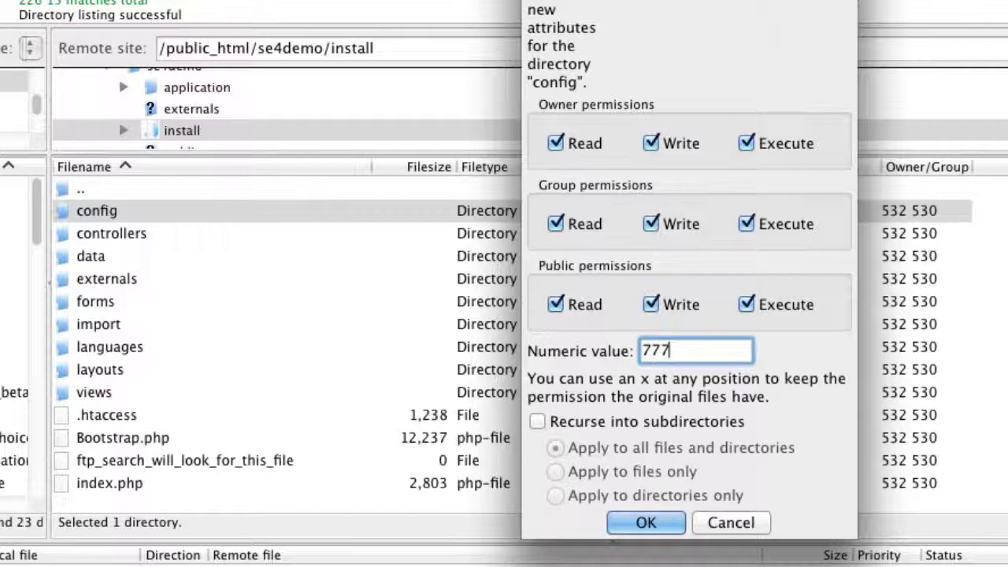
pyautogui.click(537, 422)
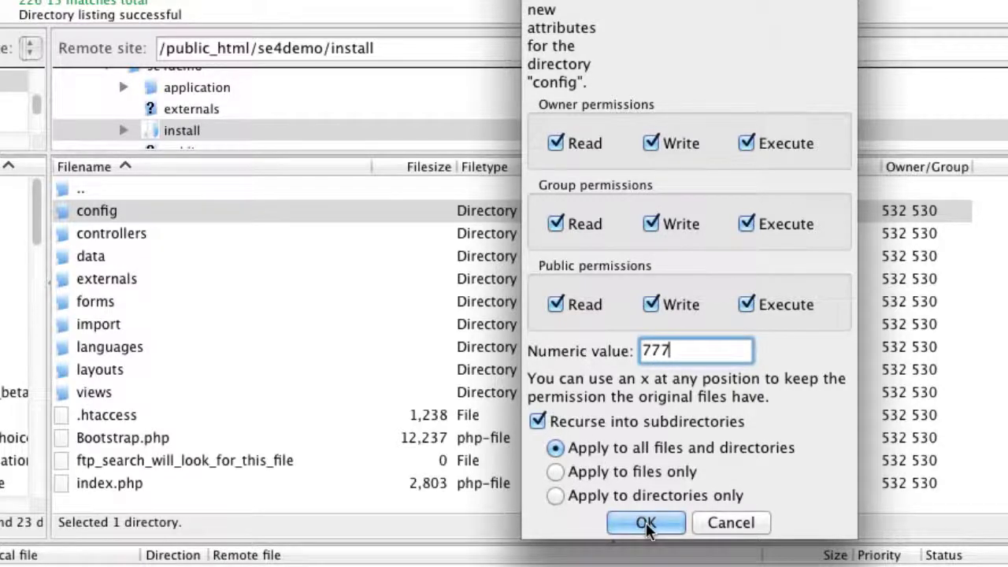
pyautogui.click(728, 522)
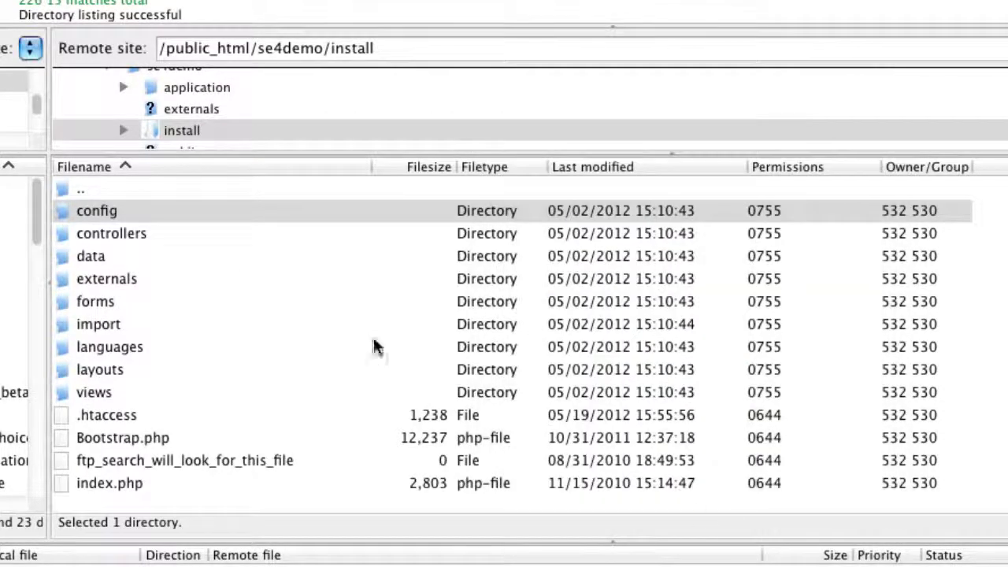
# Enter 777 recursively for the public and temporary folders, then close the dialog without applying
pyautogui.doubleClick(81, 189)
pyautogui.click(61, 280)
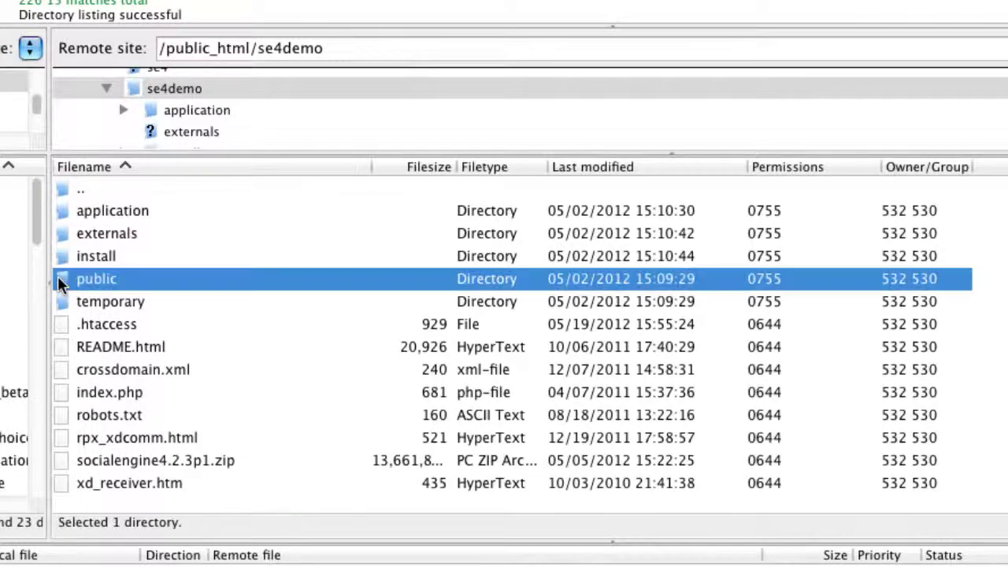
pyautogui.keyDown('shift'); pyautogui.click(68, 302); pyautogui.keyUp('shift')
pyautogui.rightClick(73, 276)
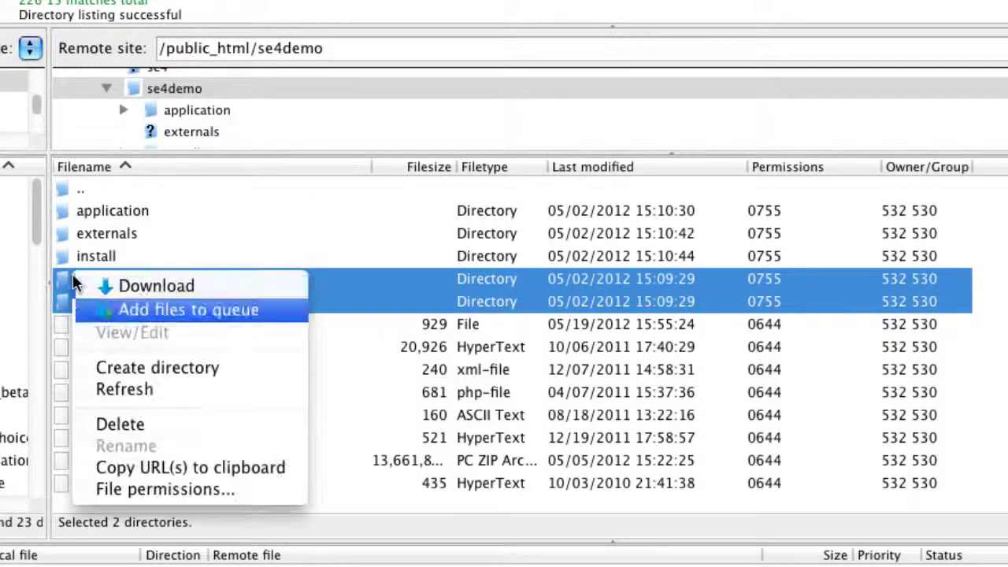
pyautogui.click(158, 488)
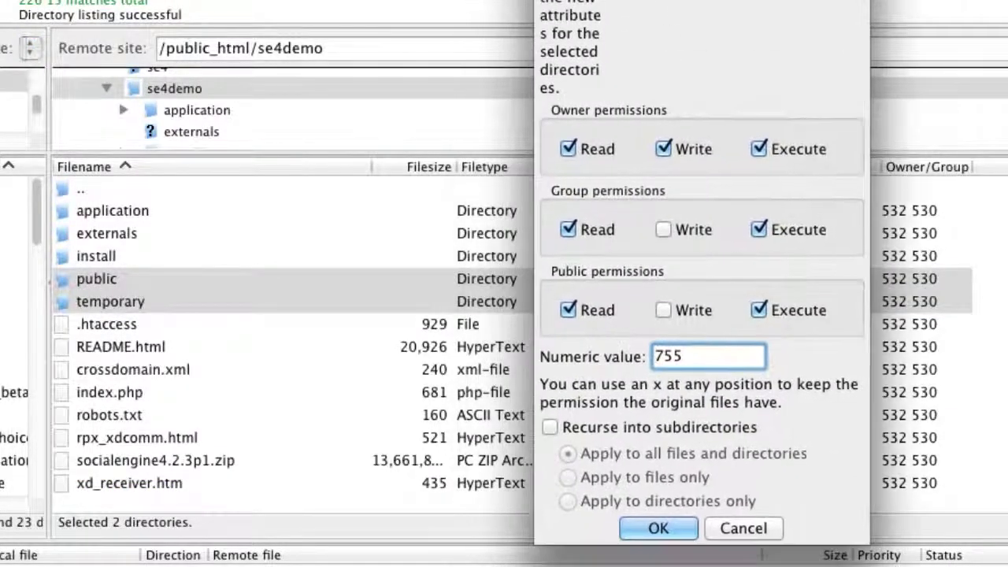
pyautogui.doubleClick(668, 356)
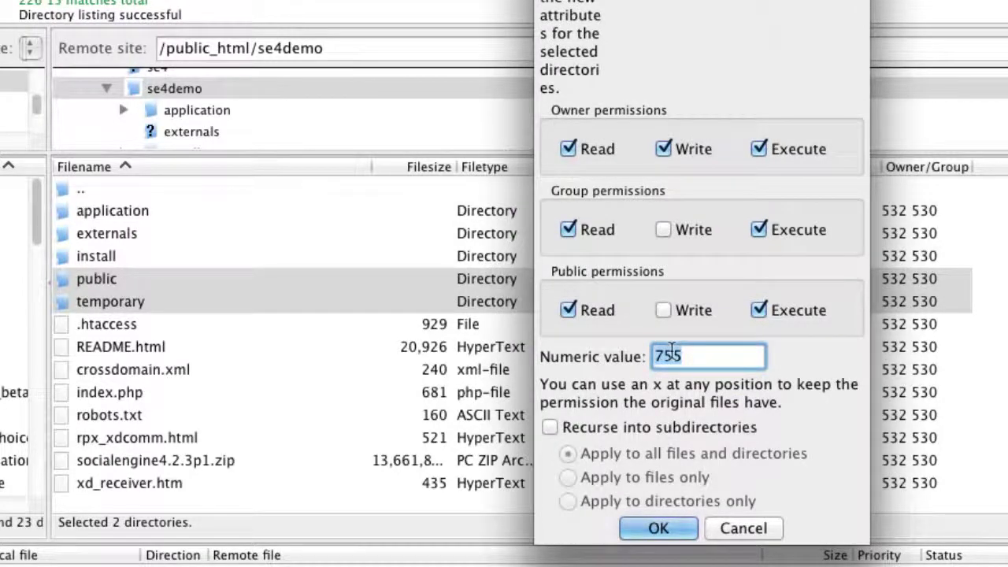
pyautogui.write('777')
pyautogui.click(550, 427)
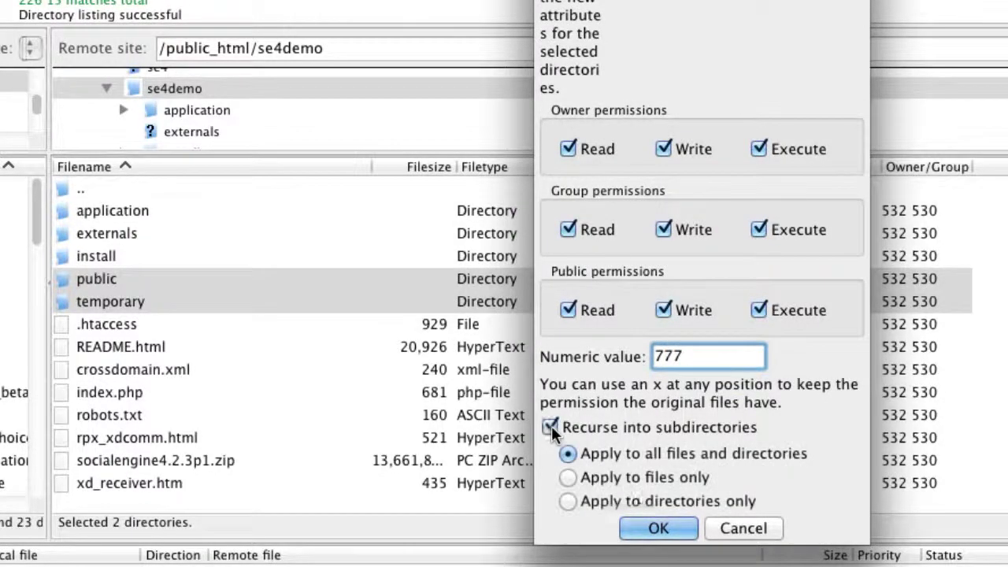
pyautogui.click(743, 530)
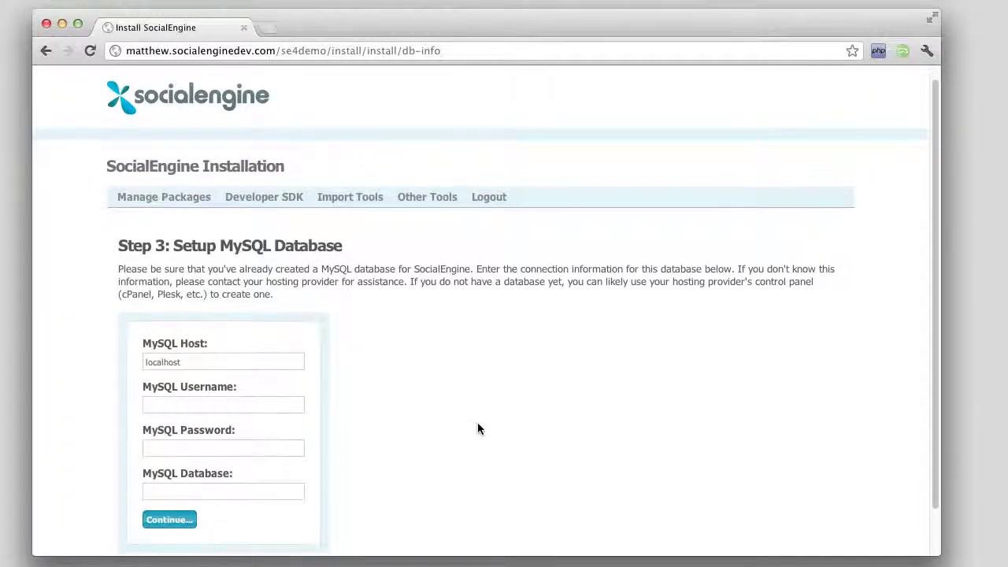
# Enter the MySQL username and password, and database name 'socialengine'
pyautogui.scroll(-2, 477, 429)
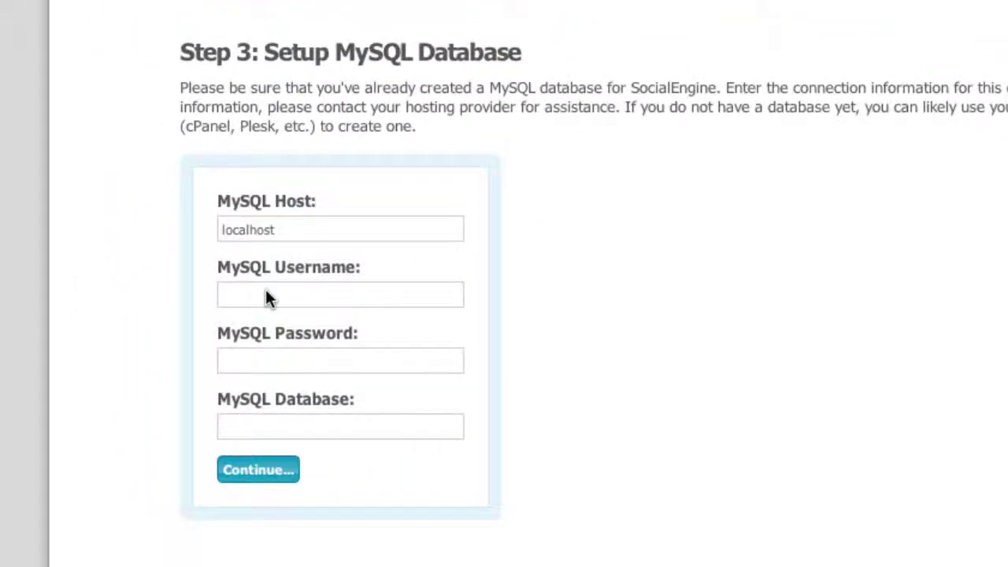
pyautogui.click(271, 294)
pyautogui.write('roott')
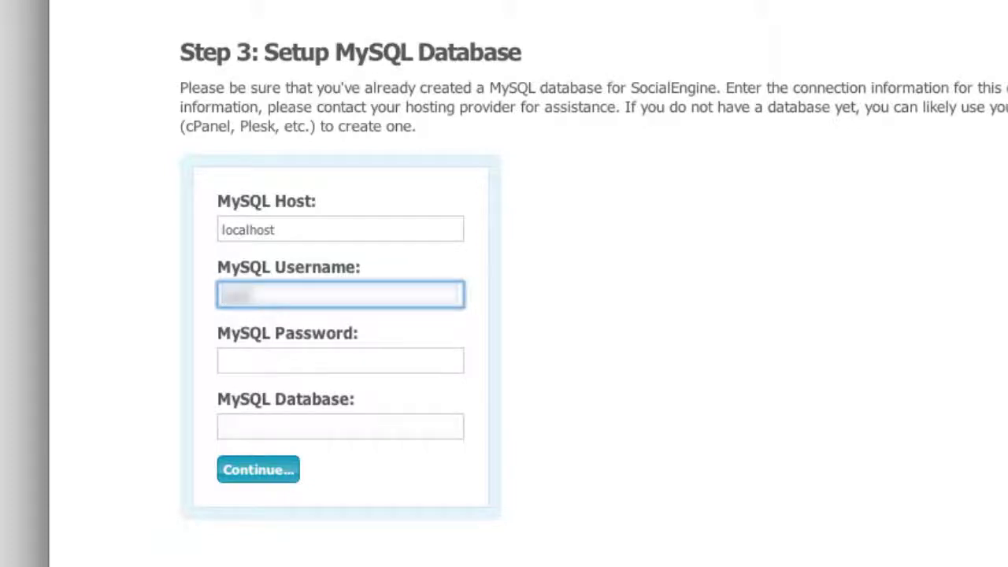
pyautogui.write('_socialeng')
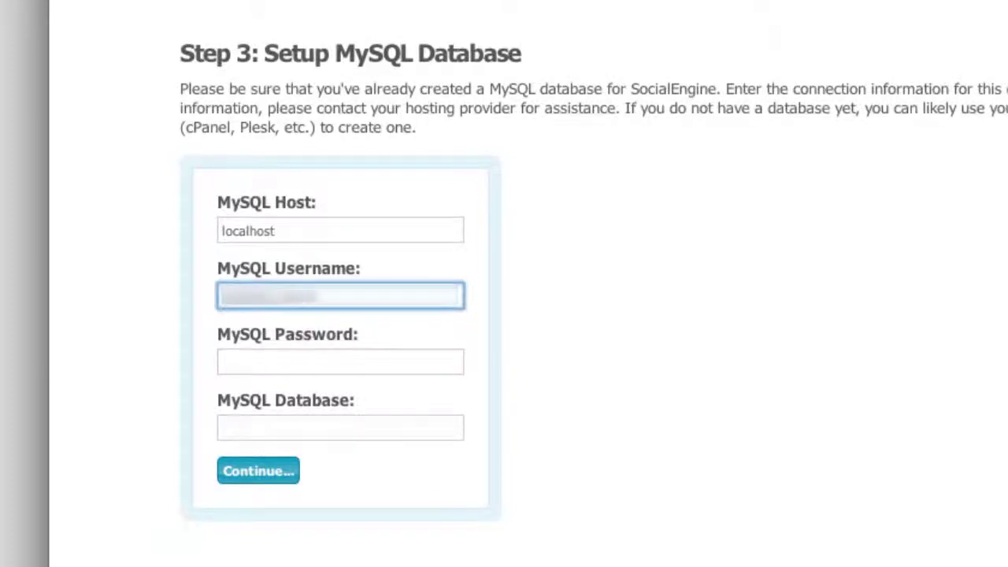
pyautogui.press('Tab')
pyautogui.write('*******')
pyautogui.press('Tab')
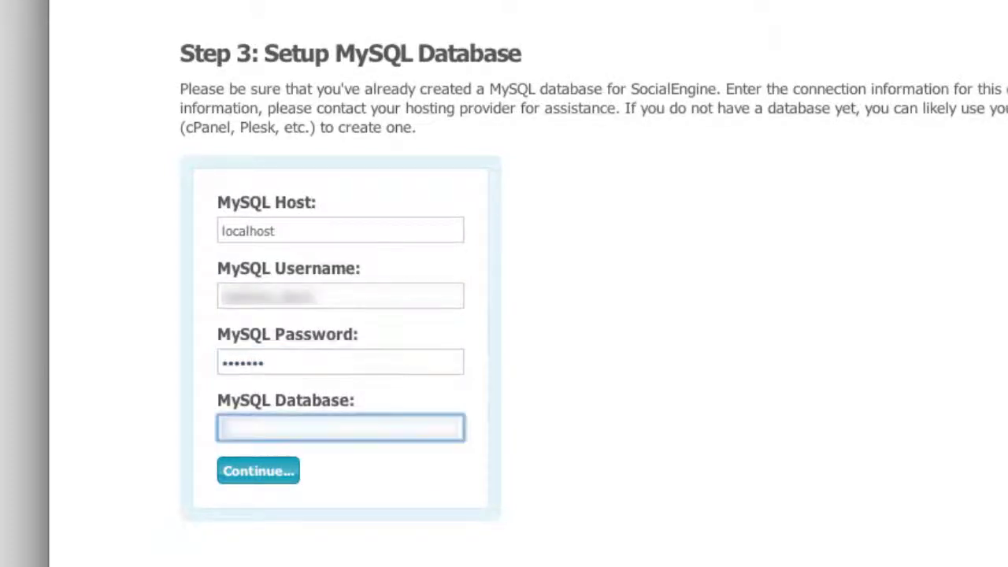
pyautogui.write('socialeng')
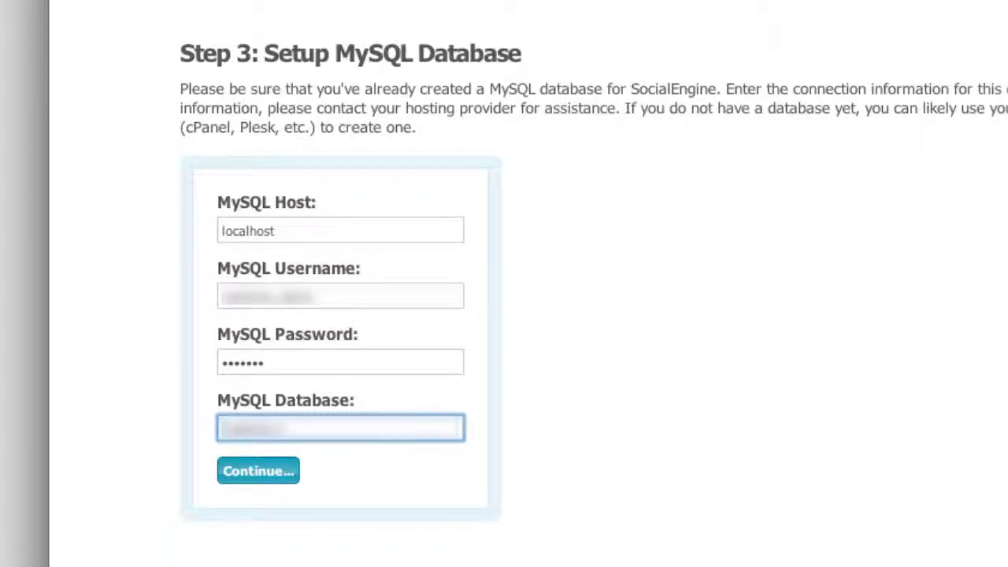
pyautogui.write('ine')
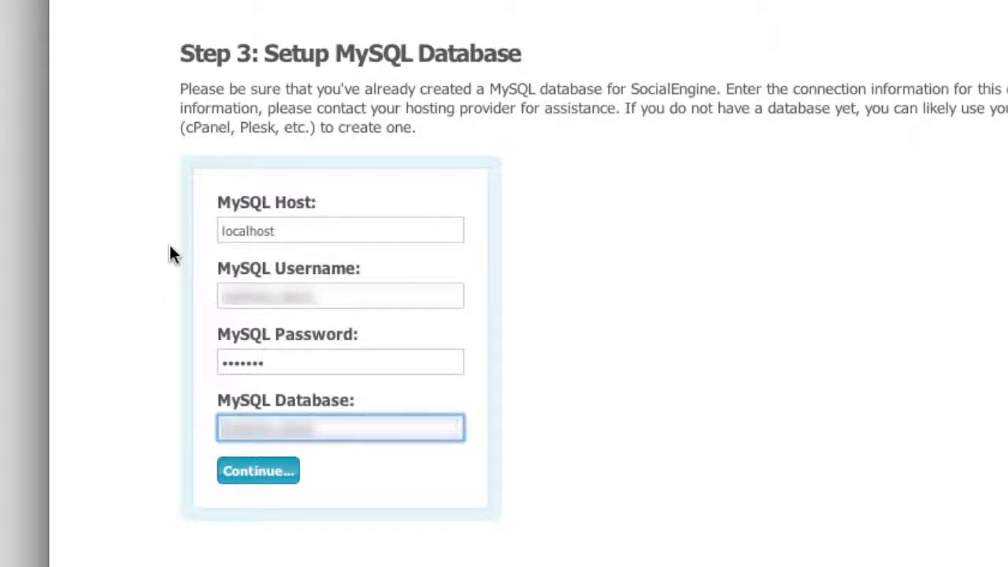
# Submit the MySQL details and continue past the passed MySQL 4.1 and InnoDB checks
pyautogui.click(257, 471)
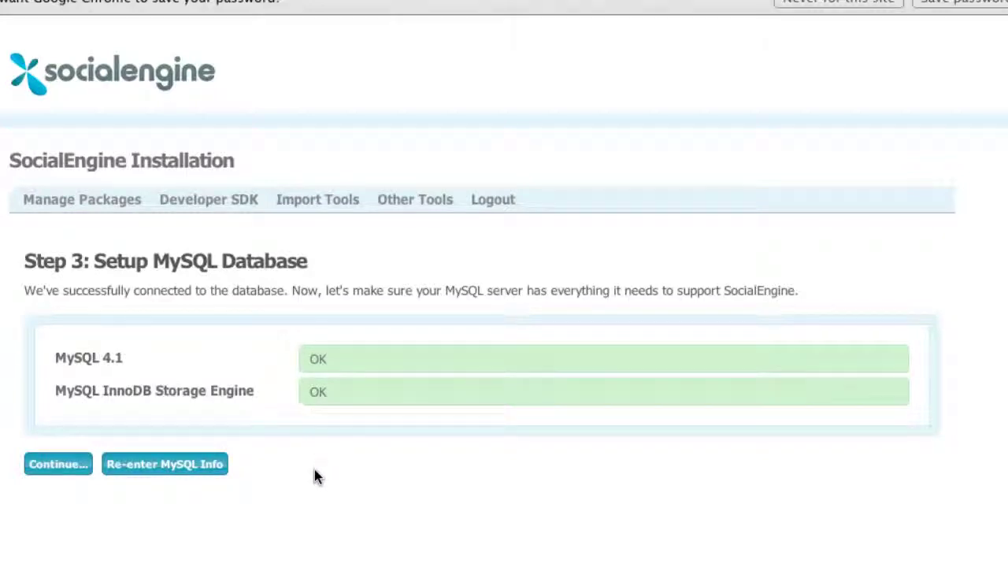
pyautogui.click(57, 469)
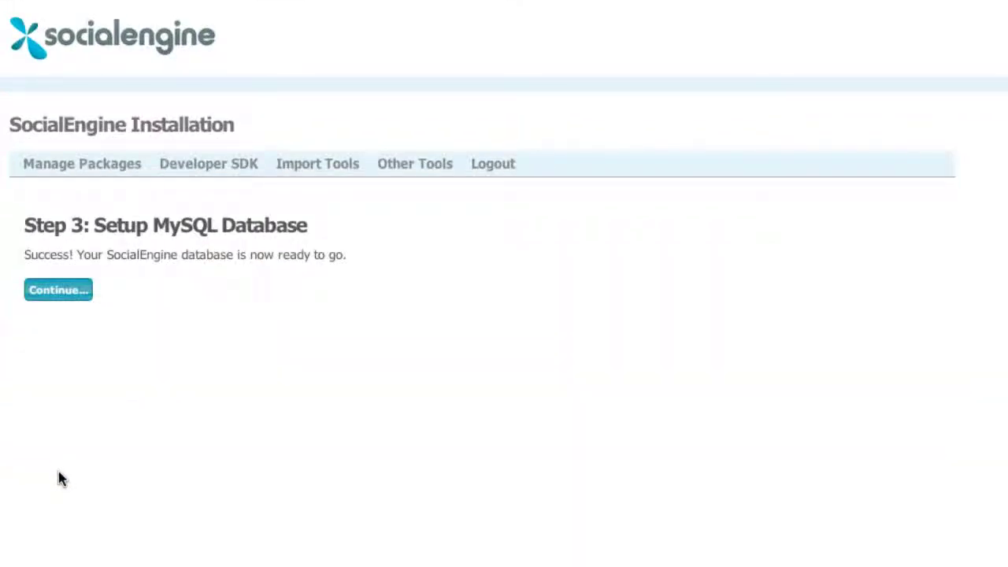
# Proceed to the admin account form and change the community title to 'My Awesome Community'
pyautogui.click(55, 293)
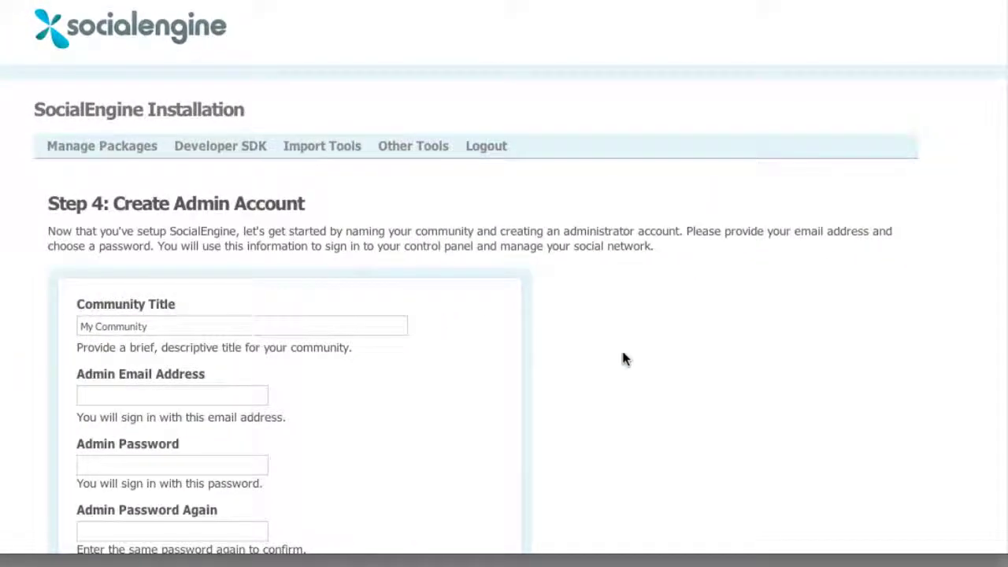
pyautogui.scroll(-2, 544, 355)
pyautogui.scroll(-3, 520, 355)
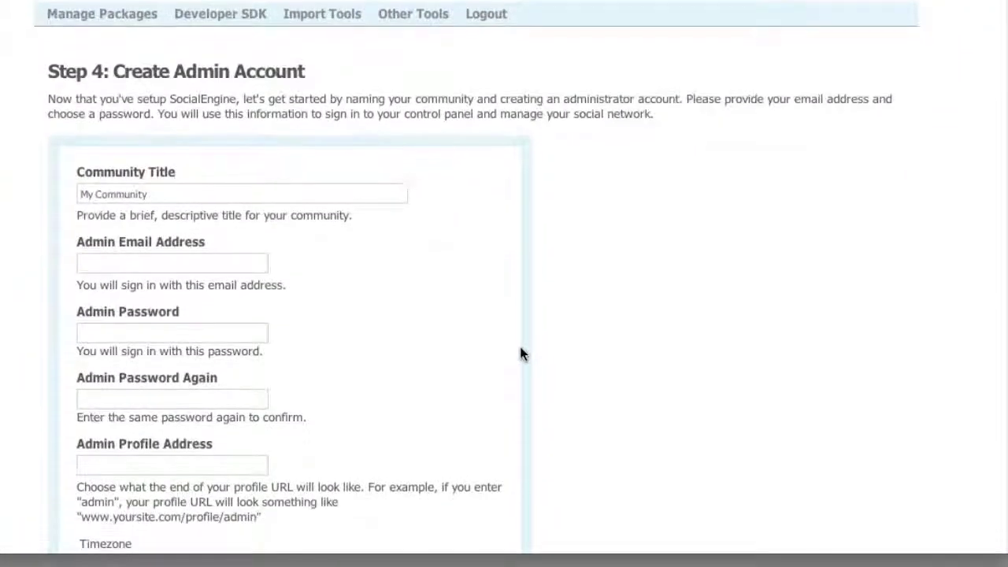
pyautogui.scroll(-1, 520, 353)
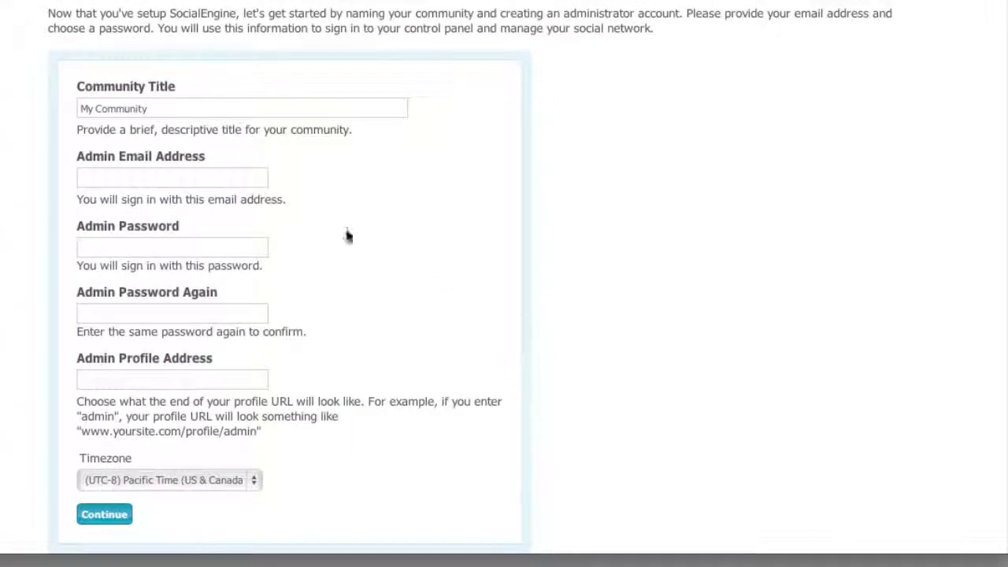
pyautogui.click(96, 108)
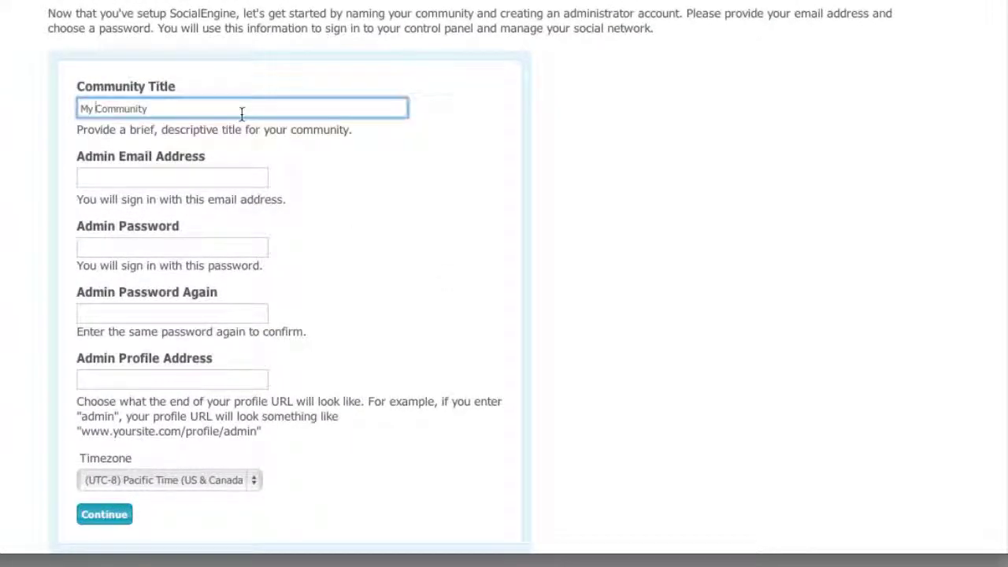
pyautogui.write('Awesome')
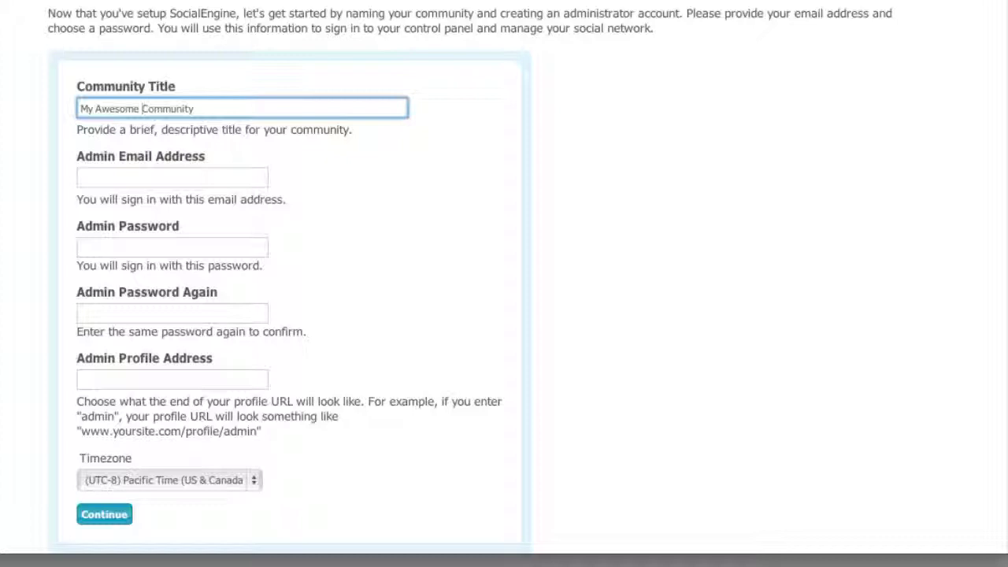
# Fill in the admin email address, correcting the mistyped characters
pyautogui.click(81, 178)
pyautogui.write('me@site.com')
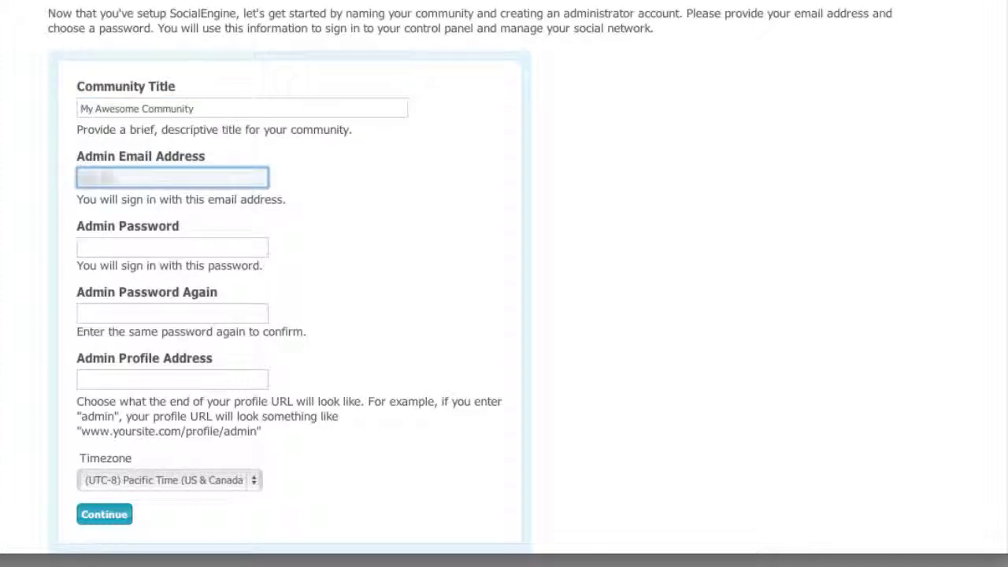
pyautogui.press('BackSpace')
pyautogui.press('BackSpace')
pyautogui.press('BackSpace')
pyautogui.write('commail.comom')
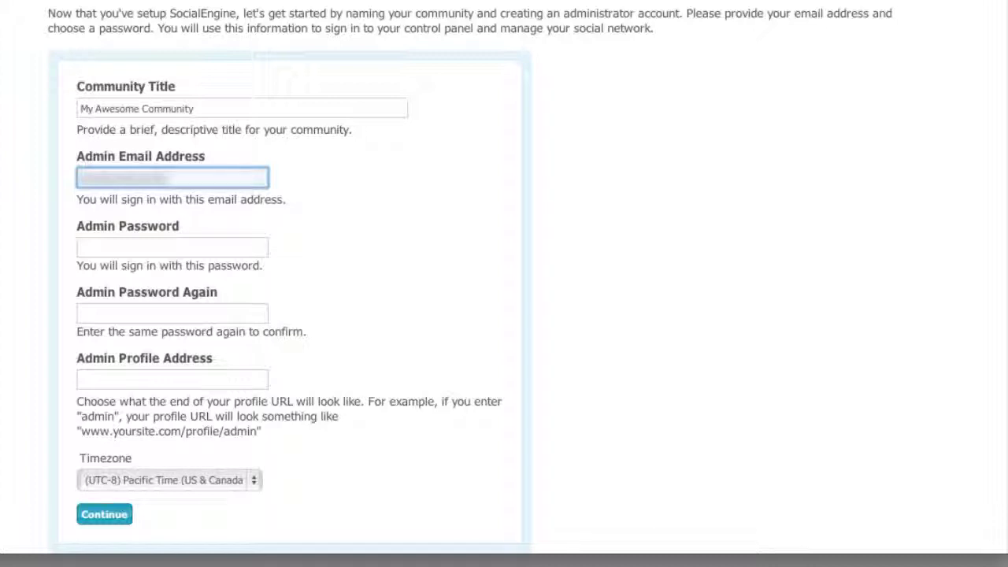
pyautogui.write('com')
pyautogui.press('BackSpace')
pyautogui.press('BackSpace')
pyautogui.write('example')
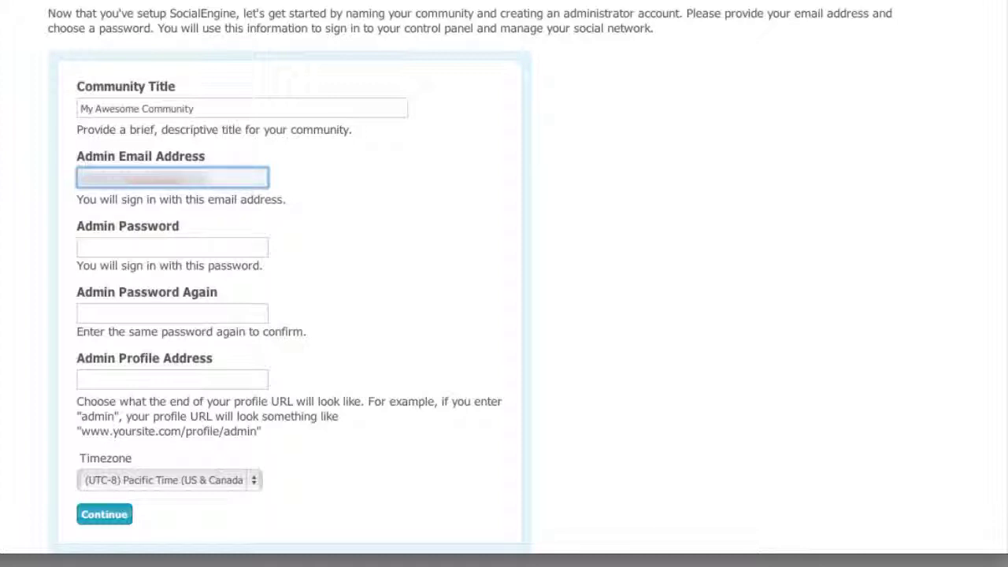
# Enter and confirm the admin password, set profile address 'admin', and submit the form
pyautogui.press('Tab')
pyautogui.write('example')
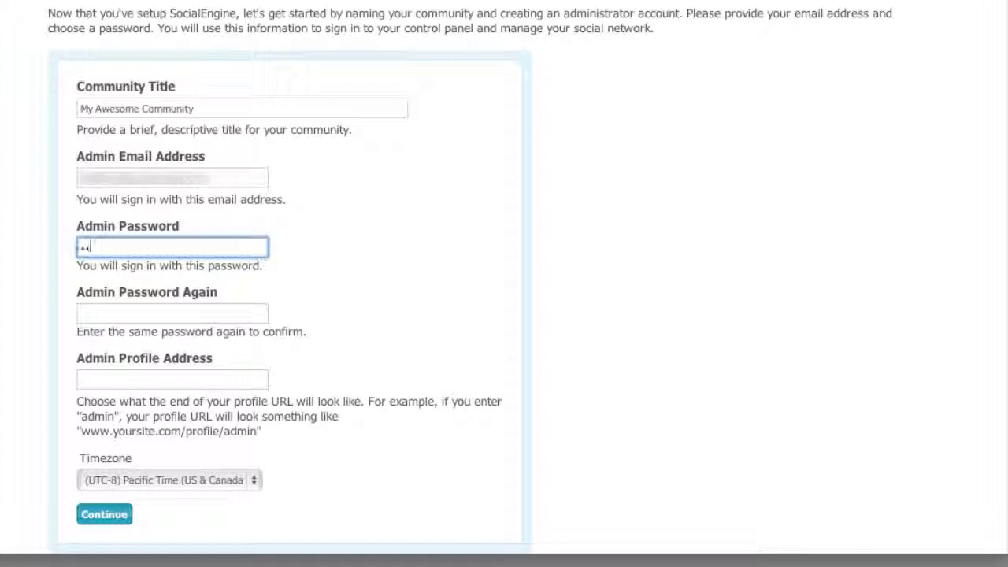
pyautogui.press('Tab')
pyautogui.write('example')
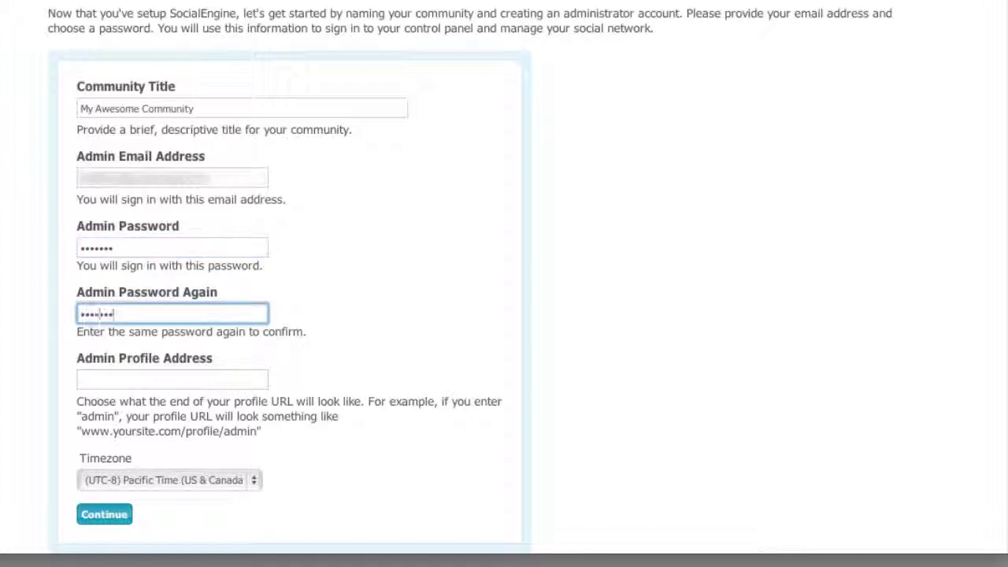
pyautogui.press('Tab')
pyautogui.write('admin')
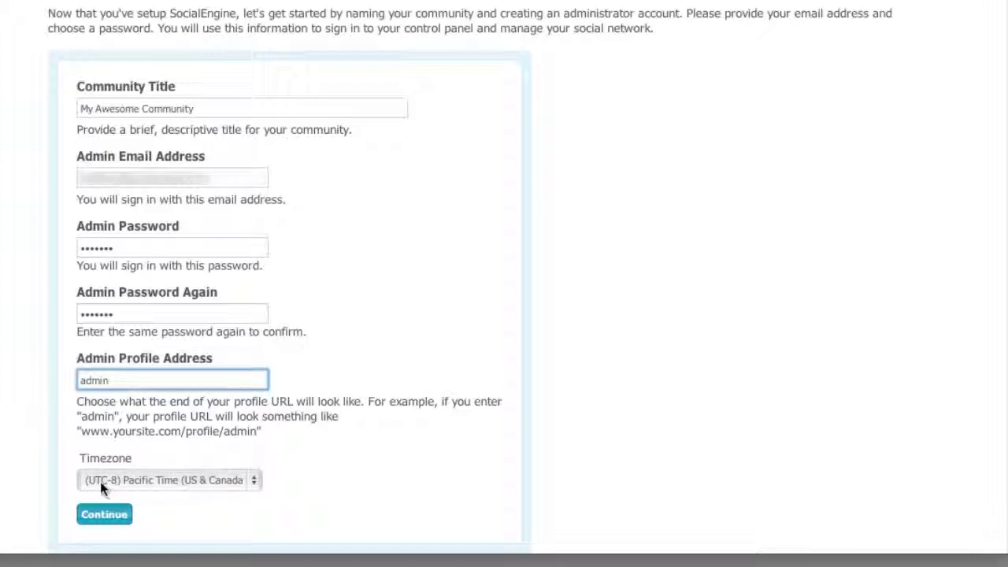
pyautogui.click(100, 518)
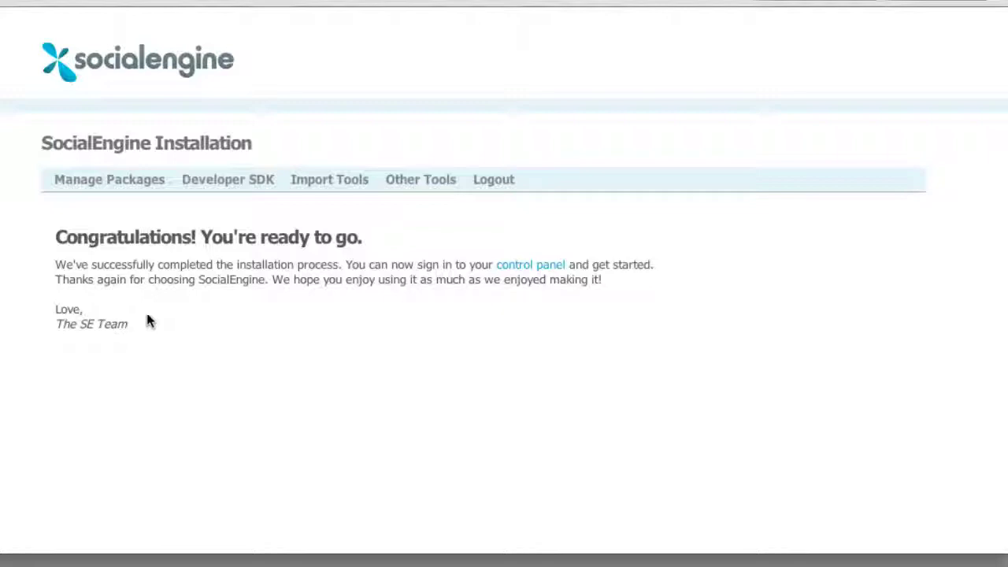
# Follow the control panel link on the Congratulations page to reach the admin dashboard
pyautogui.scroll(-1, 547, 228)
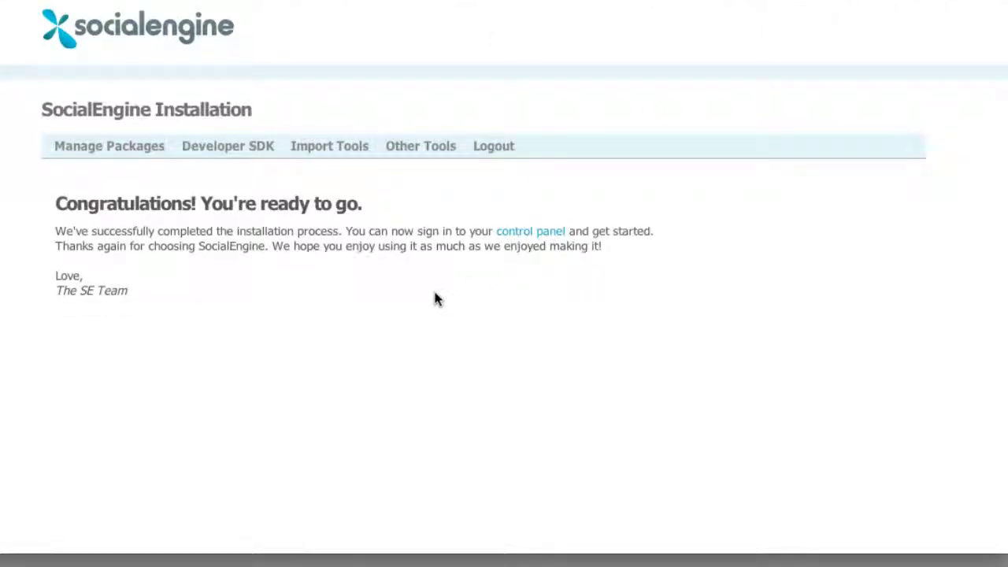
pyautogui.click(519, 234)
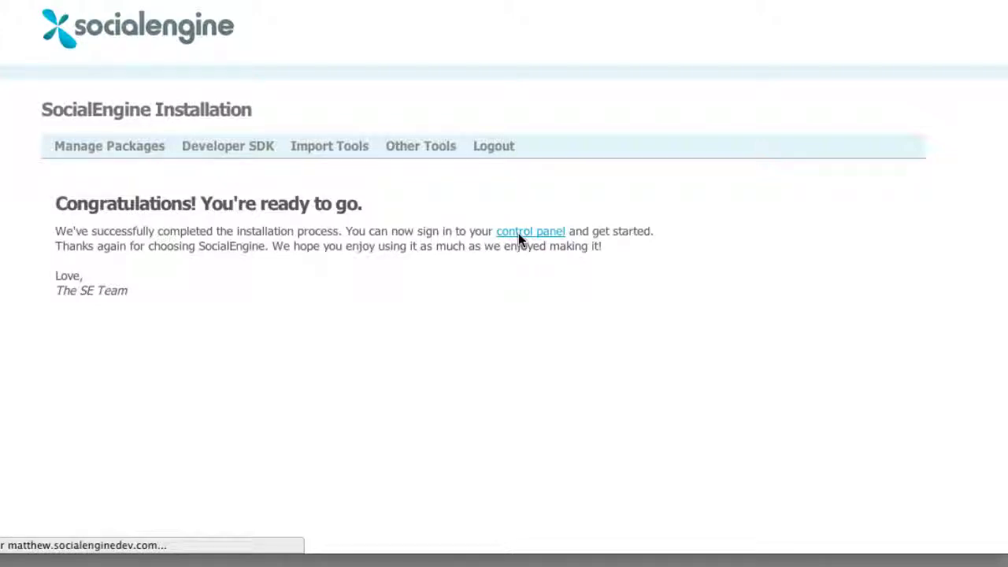